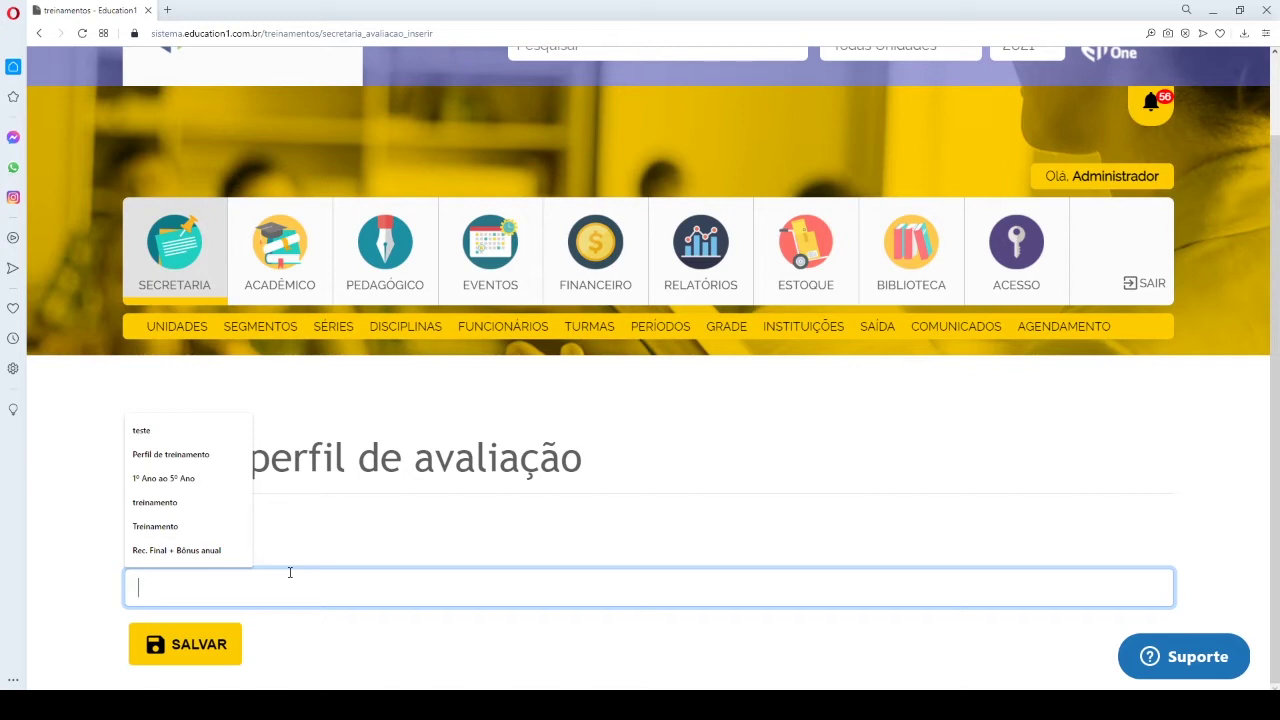
{"action": "type", "text": "Ensino"}
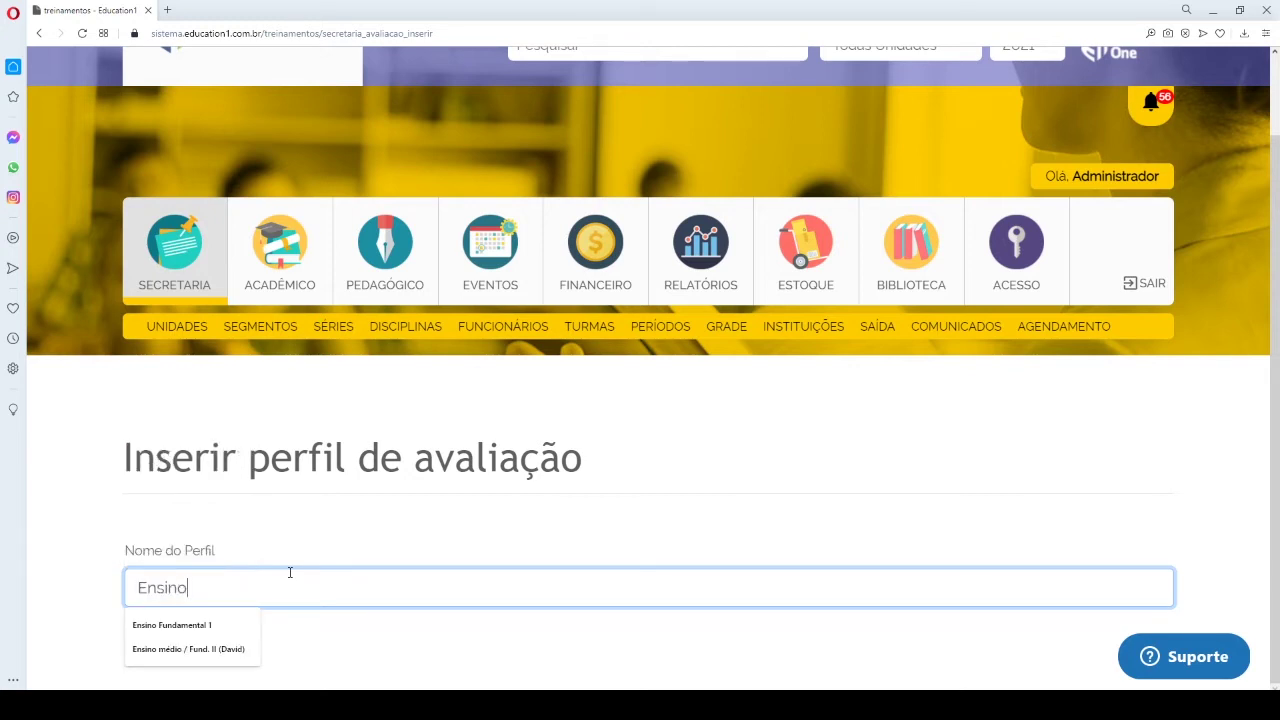
{"action": "type", "text": " Funda"}
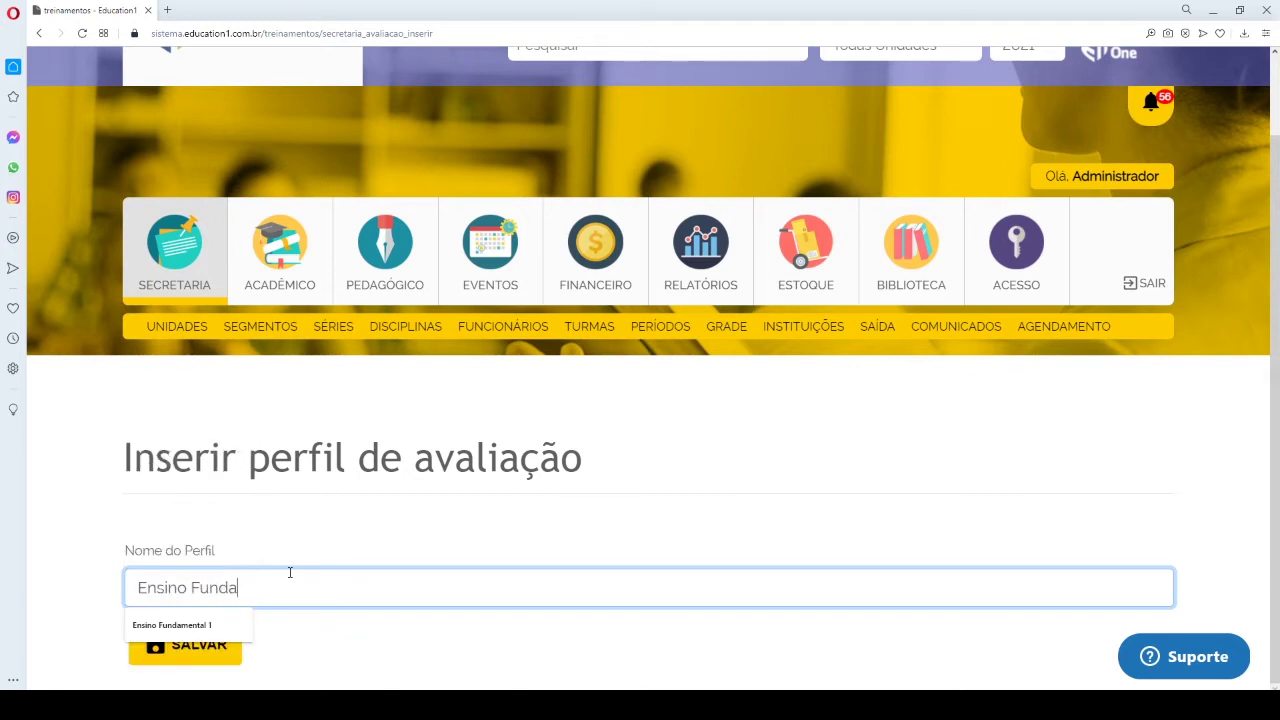
{"action": "type", "text": "mental 2"}
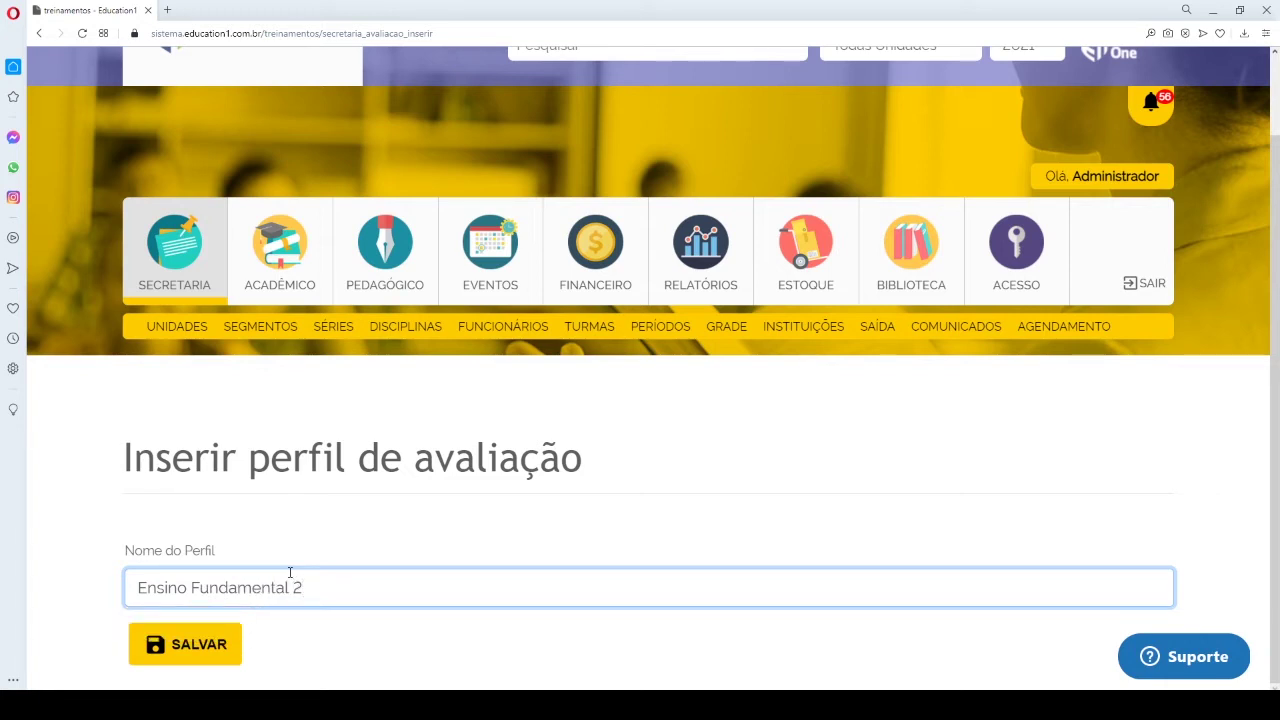
{"action": "type", "text": "1 e"}
{"action": "key", "text": "End"}
{"action": "key", "text": "ctrl+a"}
{"action": "key", "text": "BackSpace"}
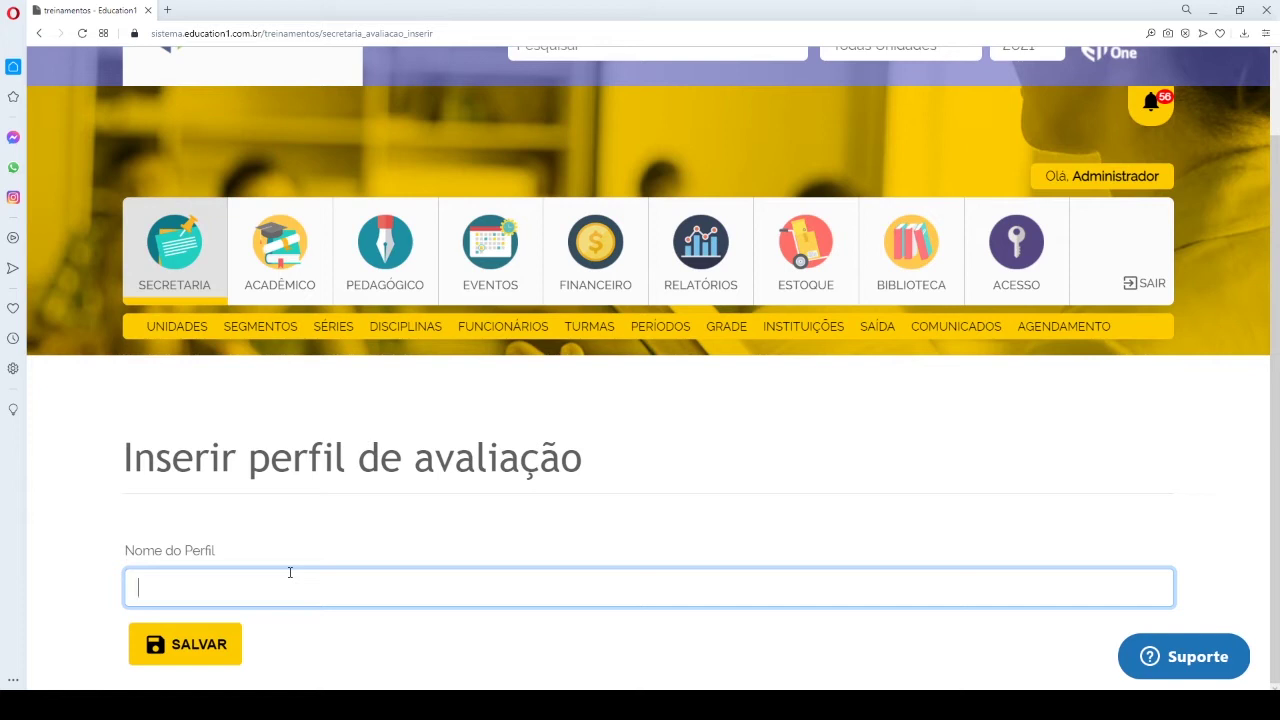
{"action": "type", "text": "2"}
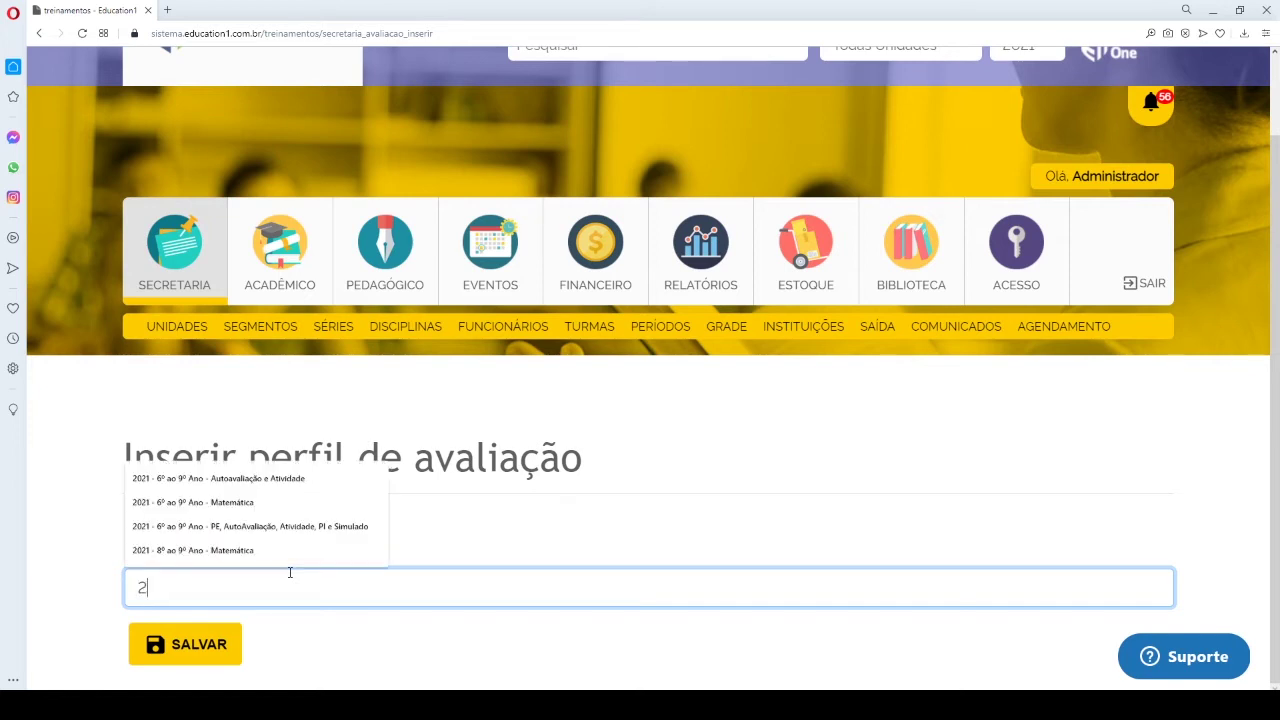
{"action": "type", "text": ", prov"}
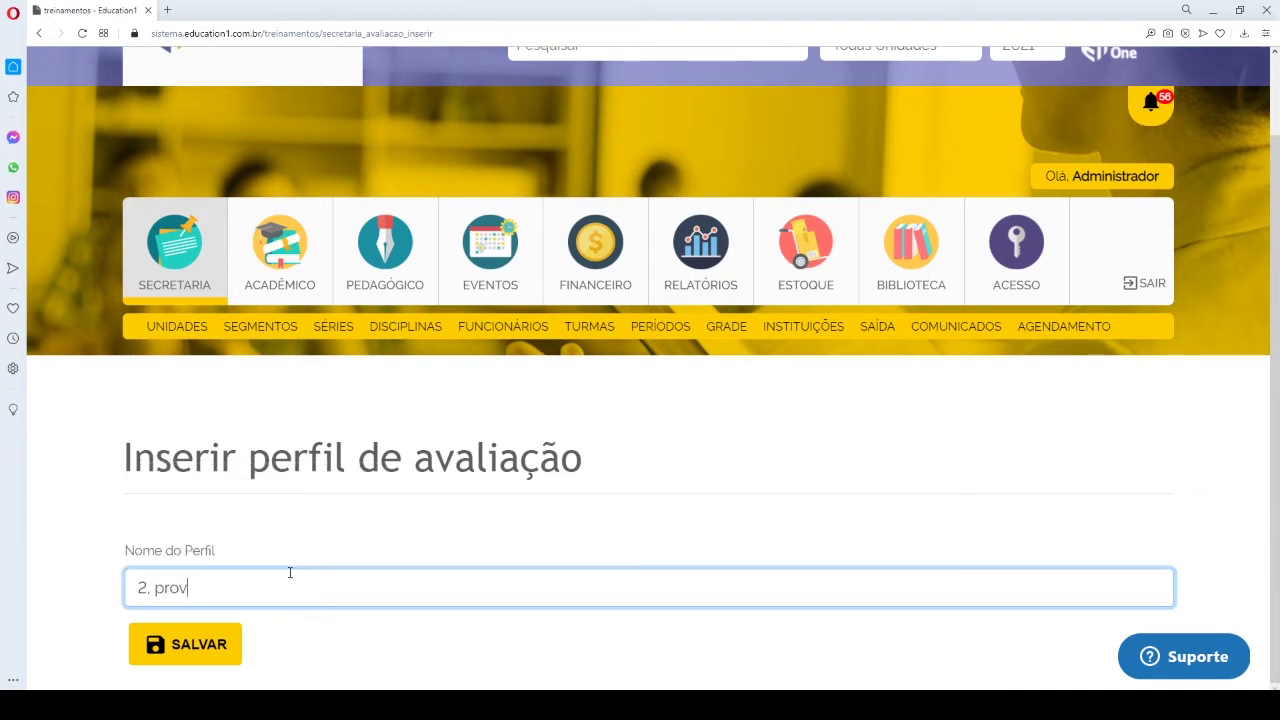
{"action": "type", "text": "as, 2 trabalho"}
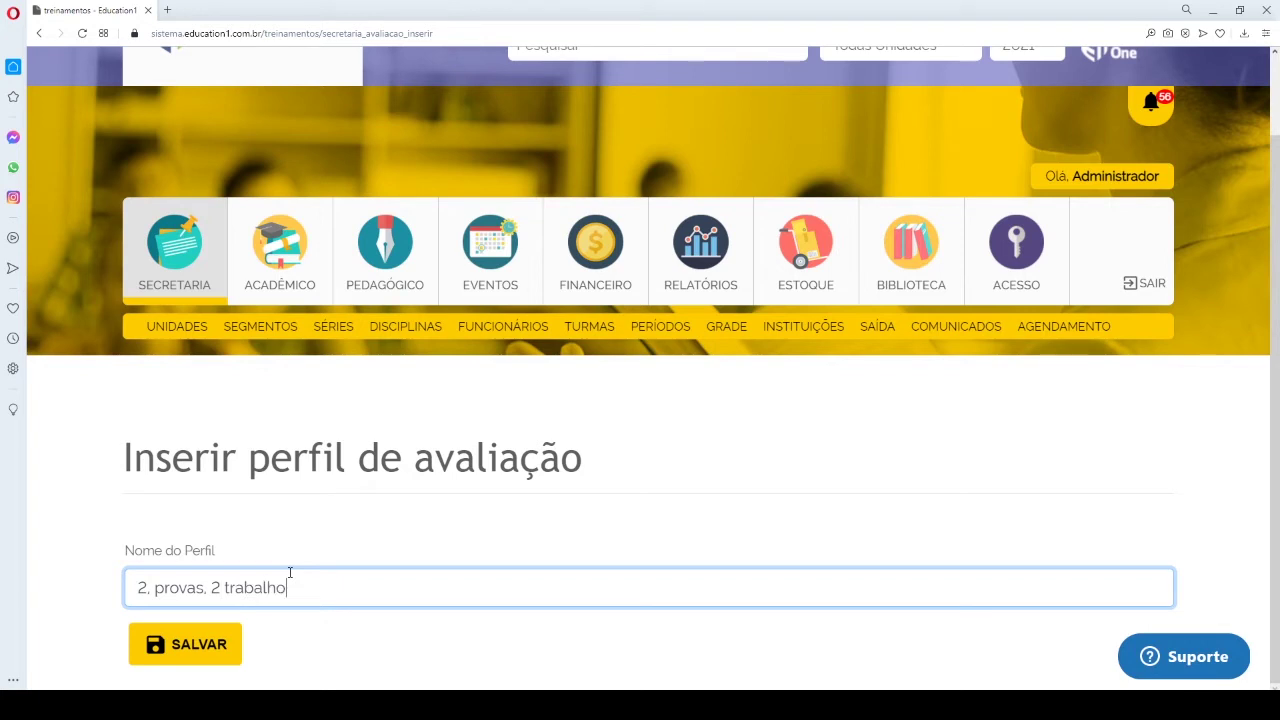
{"action": "type", "text": "s e 1 recuperação"}
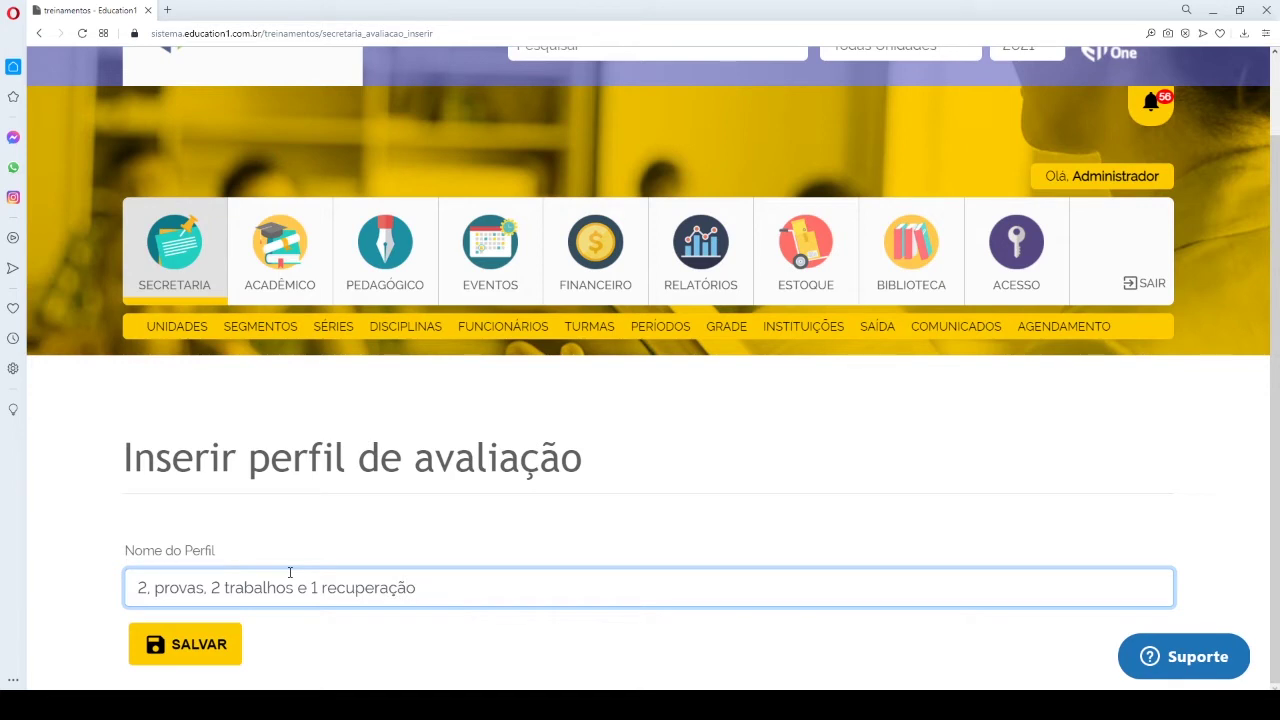
- Name the new evaluation profile "Cálculo de notas bimestrais" and save it
{"action": "key", "text": "ctrl+a"}
{"action": "type", "text": "C"}
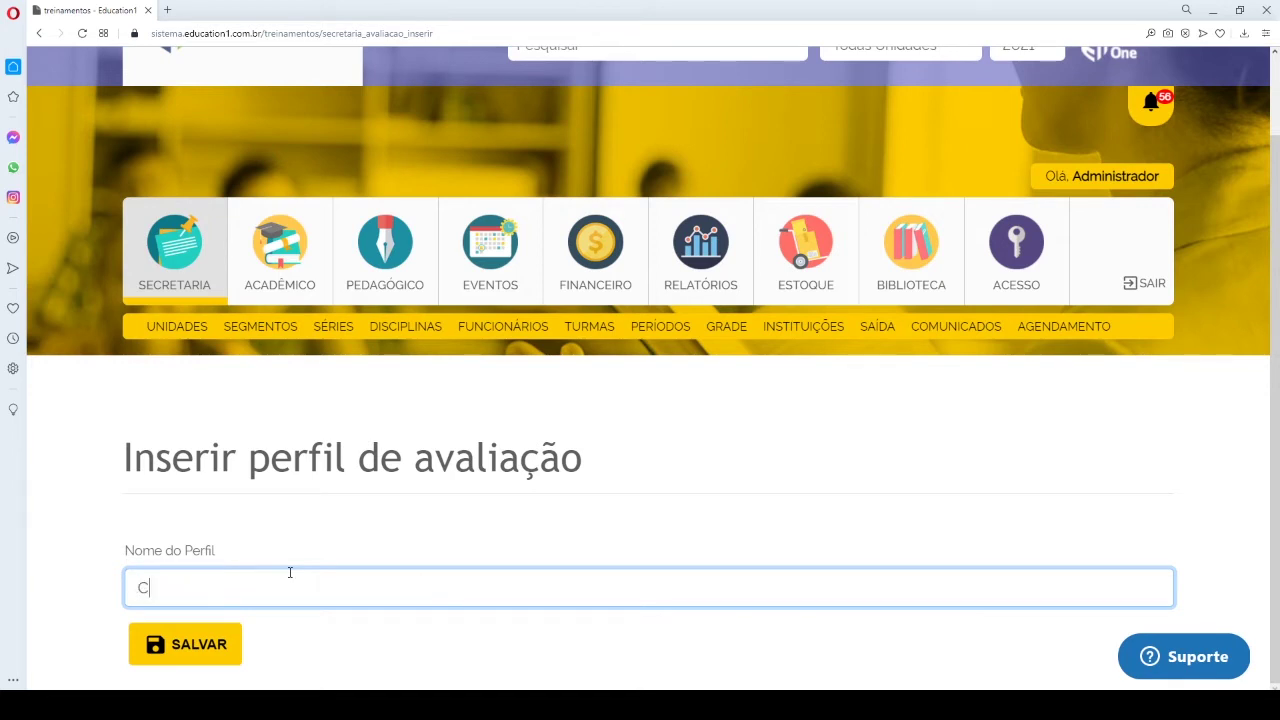
{"action": "type", "text": "álculo de notas bimesrais"}
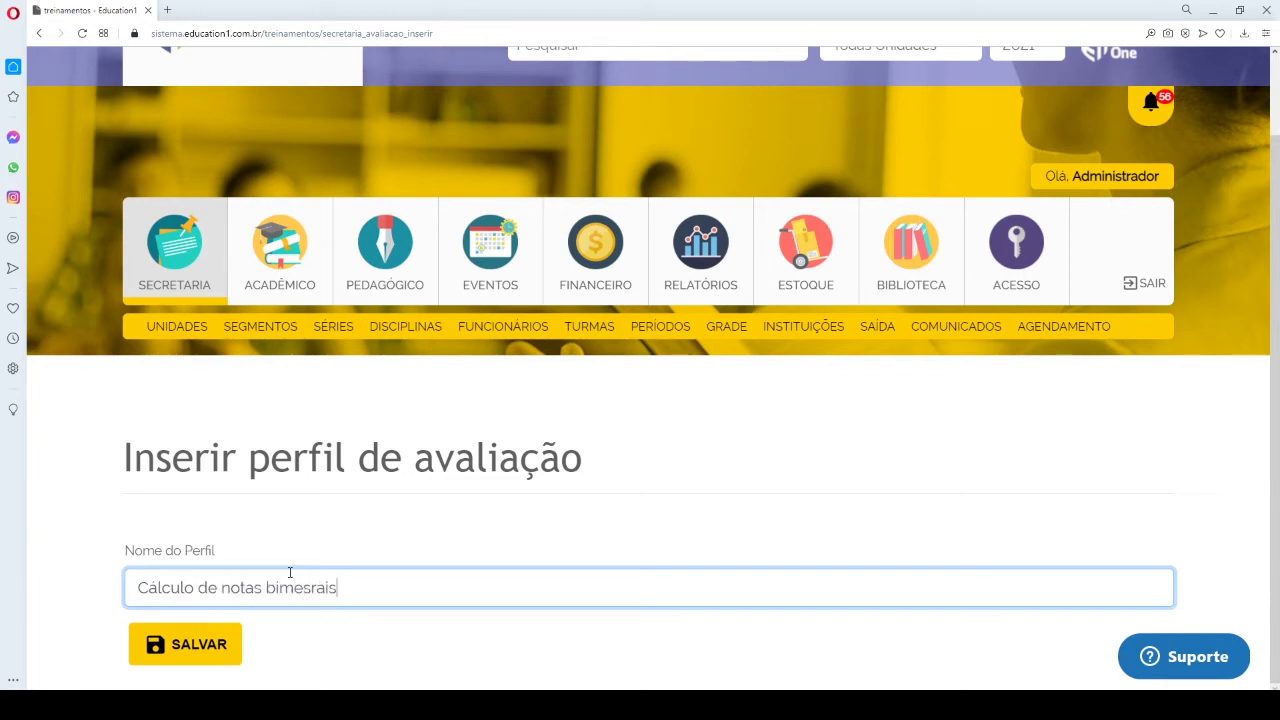
{"action": "type", "text": "t"}
{"action": "left_click", "coordinate": [222, 657]}
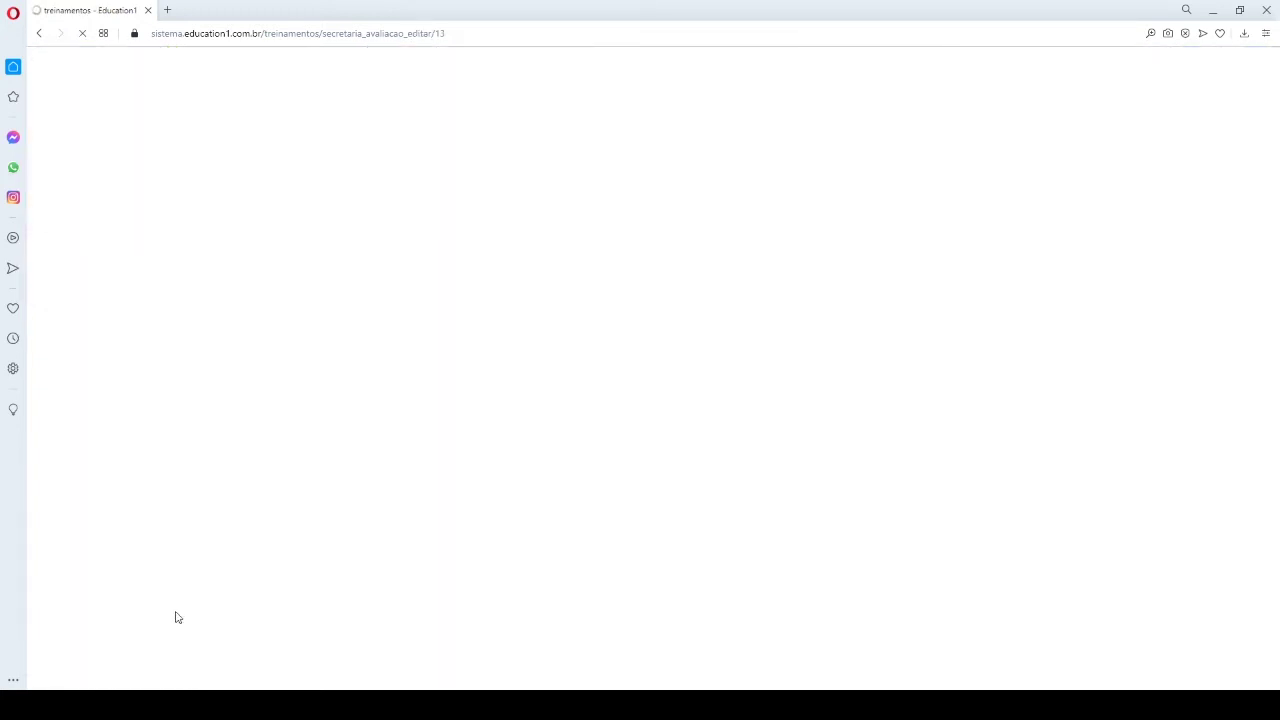
- Examine the maximum grade, title, type, weight, period and order fields of the evaluation profile form
{"action": "scroll", "coordinate": [140, 610], "scroll_direction": "down", "scroll_amount": 3}
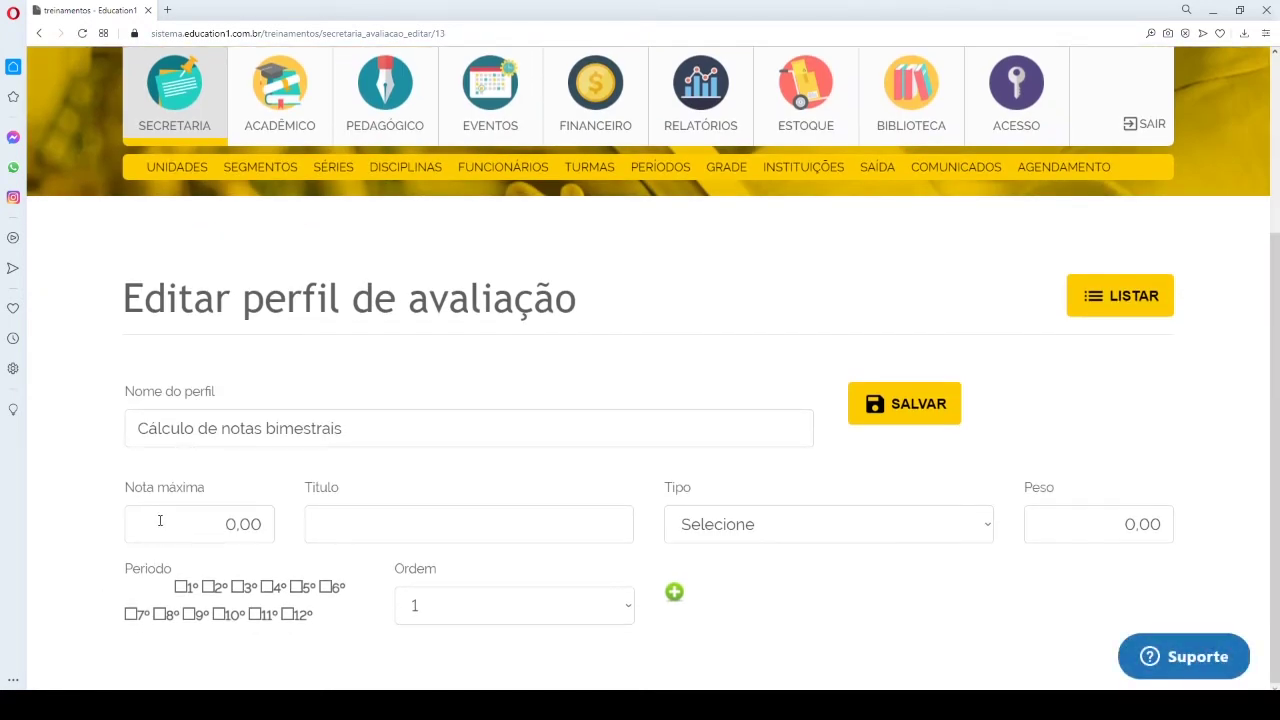
{"action": "left_click_drag", "start_coordinate": [126, 488], "coordinate": [200, 493]}
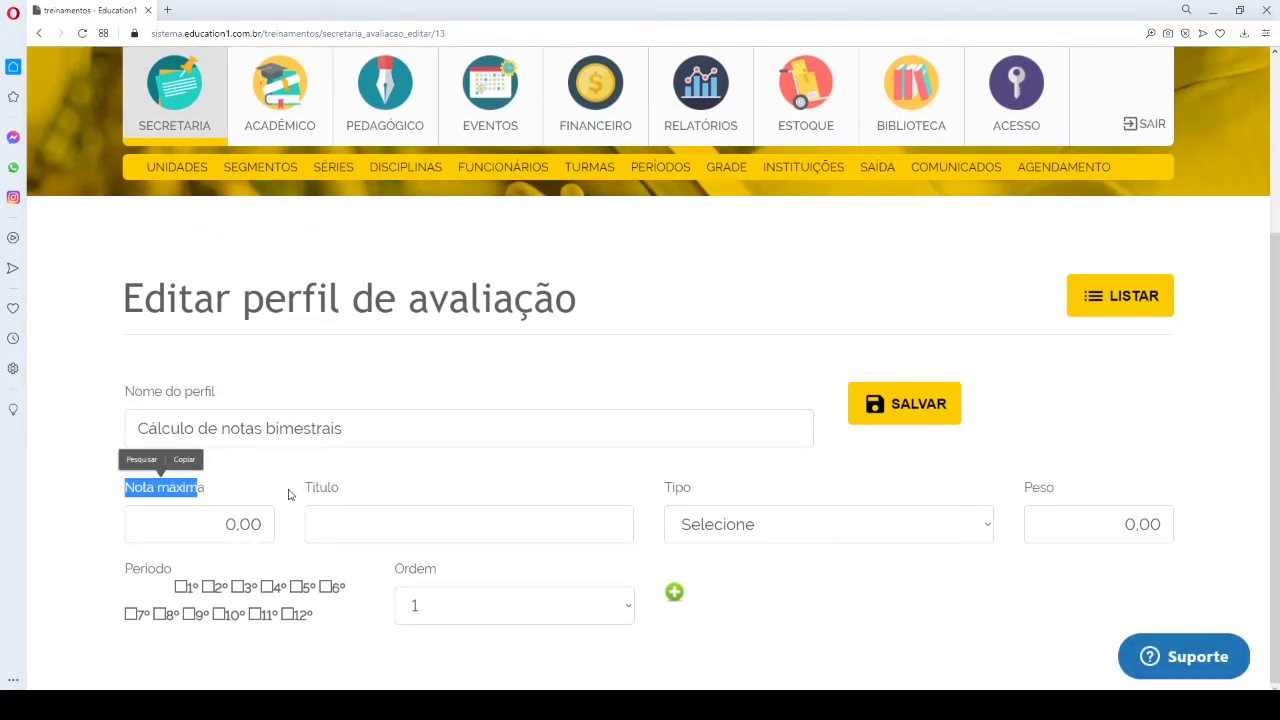
{"action": "left_click_drag", "start_coordinate": [305, 490], "coordinate": [345, 490]}
{"action": "left_click", "coordinate": [670, 487]}
{"action": "left_click_drag", "start_coordinate": [668, 487], "coordinate": [693, 489]}
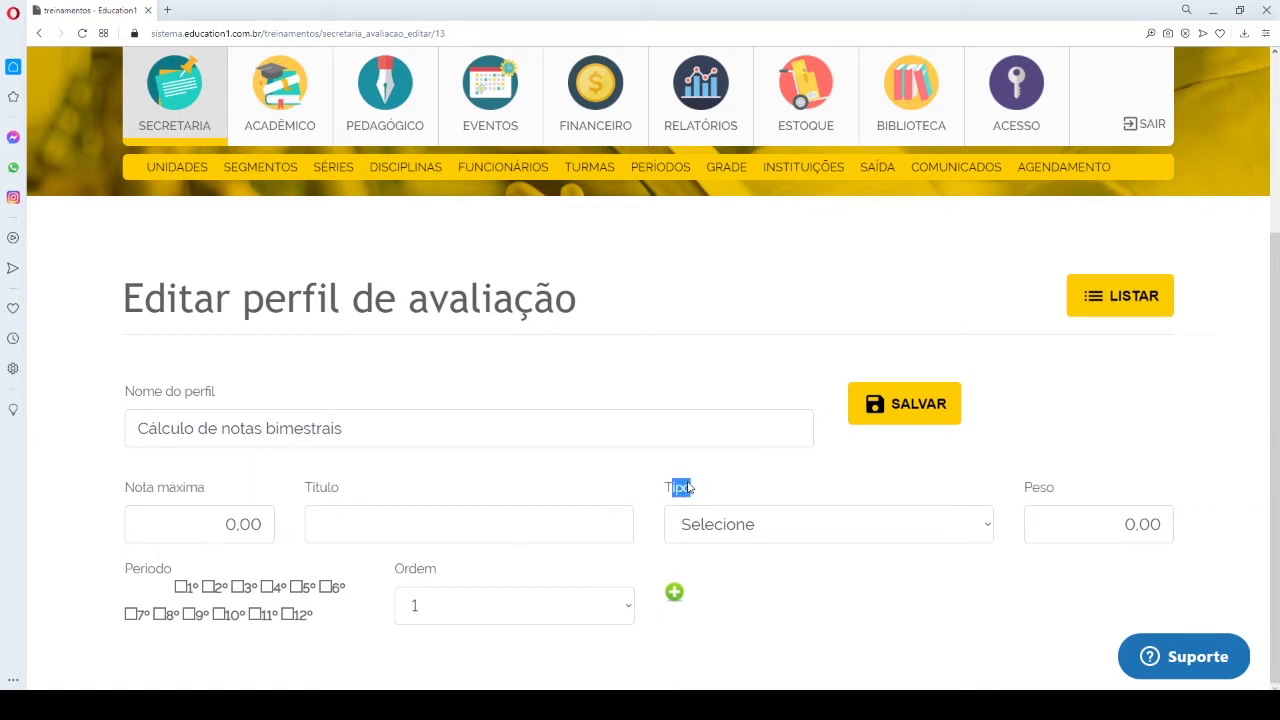
{"action": "left_click_drag", "start_coordinate": [1047, 489], "coordinate": [1035, 492]}
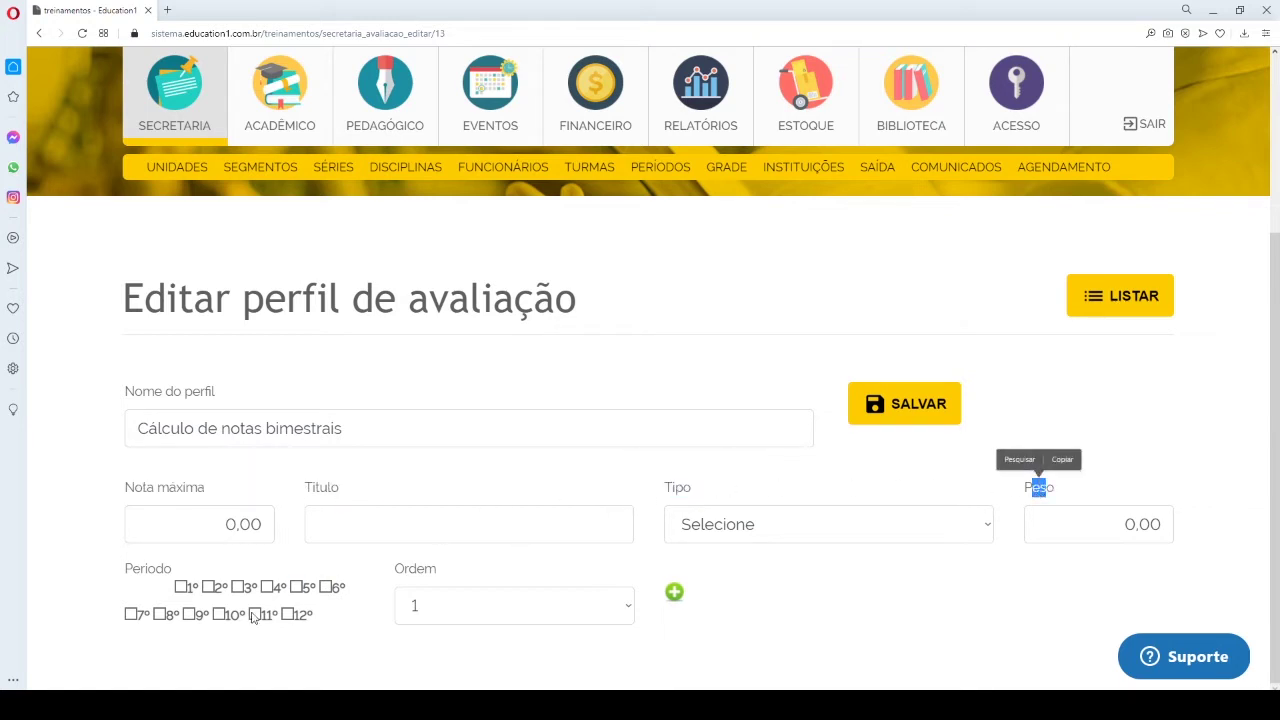
{"action": "left_click_drag", "start_coordinate": [165, 570], "coordinate": [133, 570]}
{"action": "left_click_drag", "start_coordinate": [437, 569], "coordinate": [396, 572]}
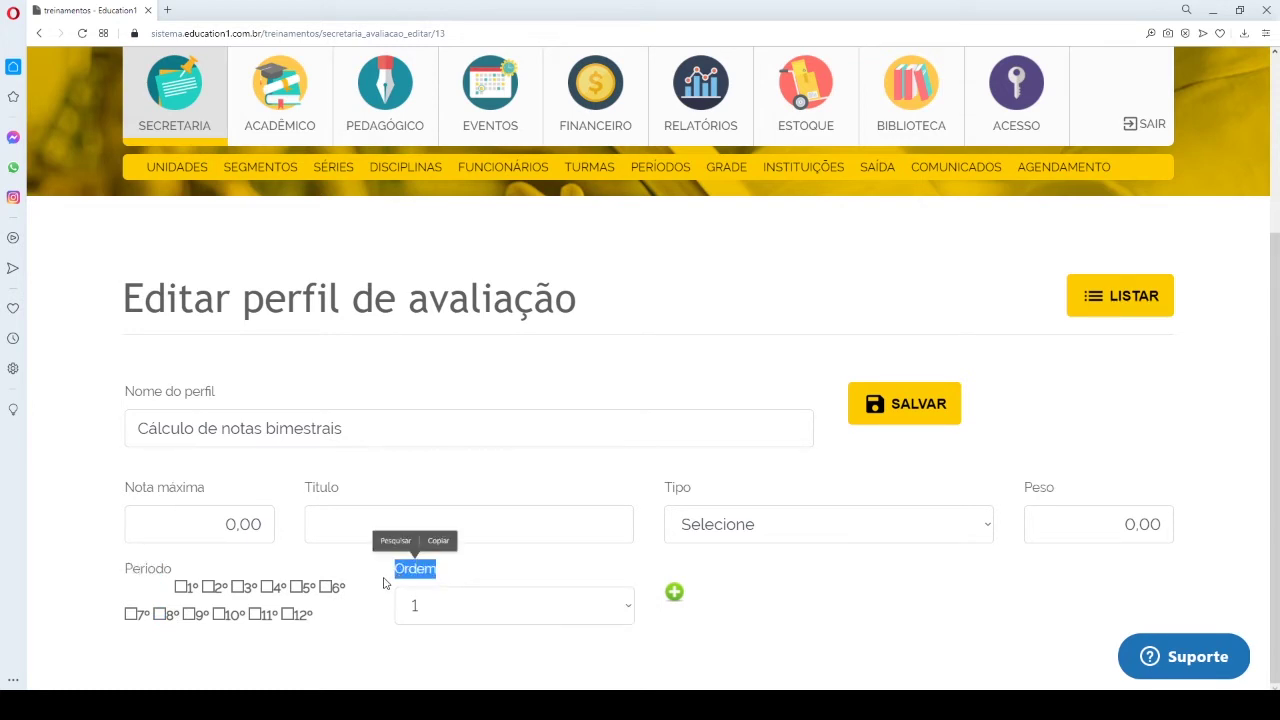
{"action": "left_click", "coordinate": [365, 608]}
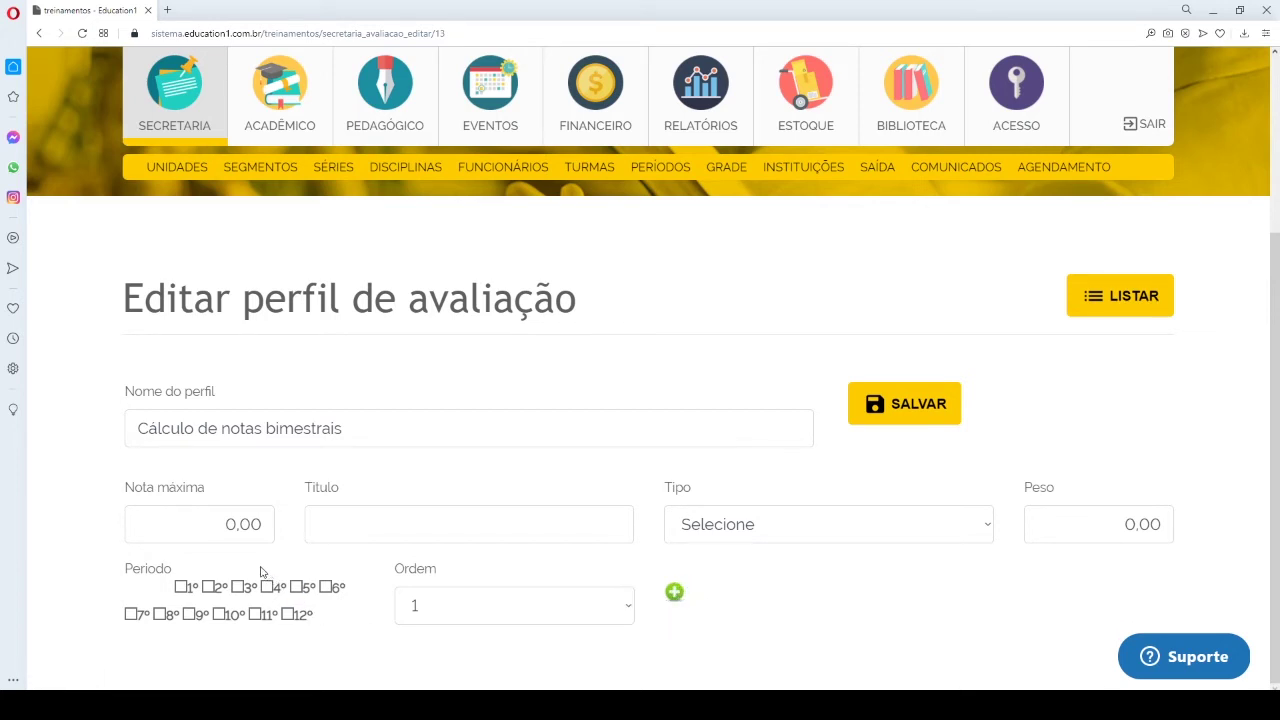
- Enter the first assessment with a maximum grade of 10,00, title "Av. 1" and type Prova
{"action": "left_click", "coordinate": [228, 525]}
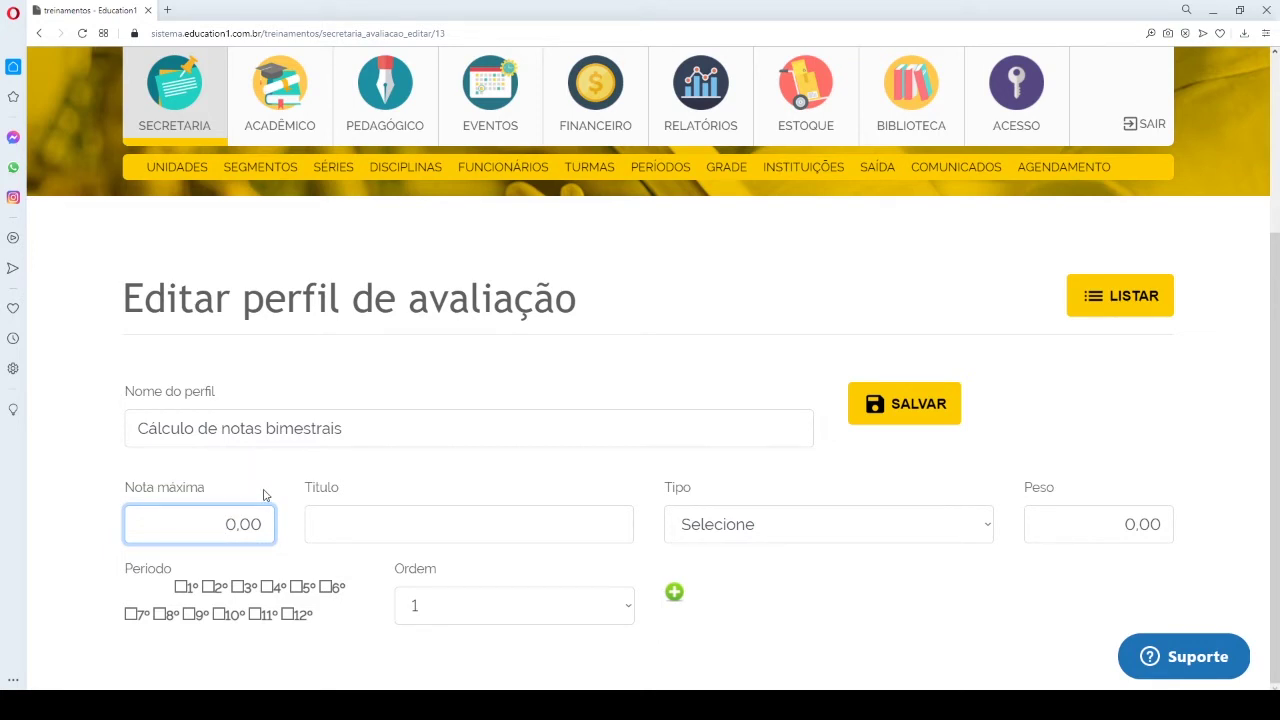
{"action": "type", "text": "1"}
{"action": "key", "text": "Tab"}
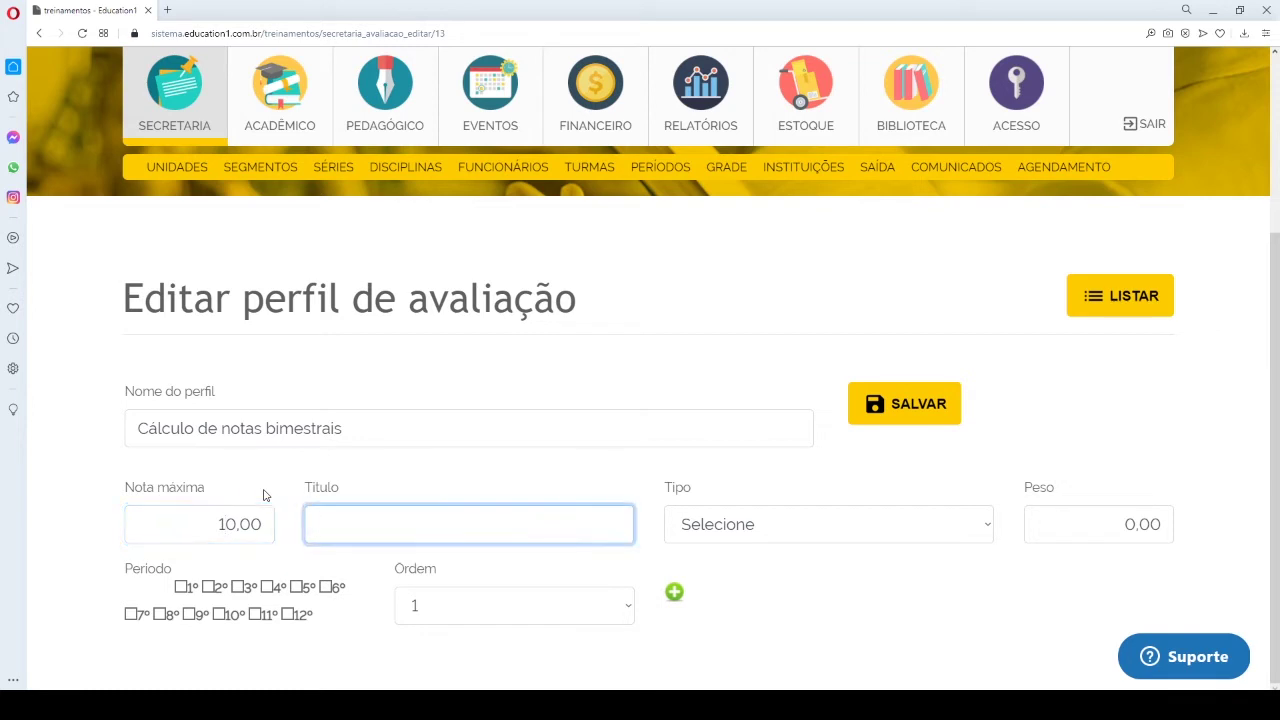
{"action": "type", "text": "A"}
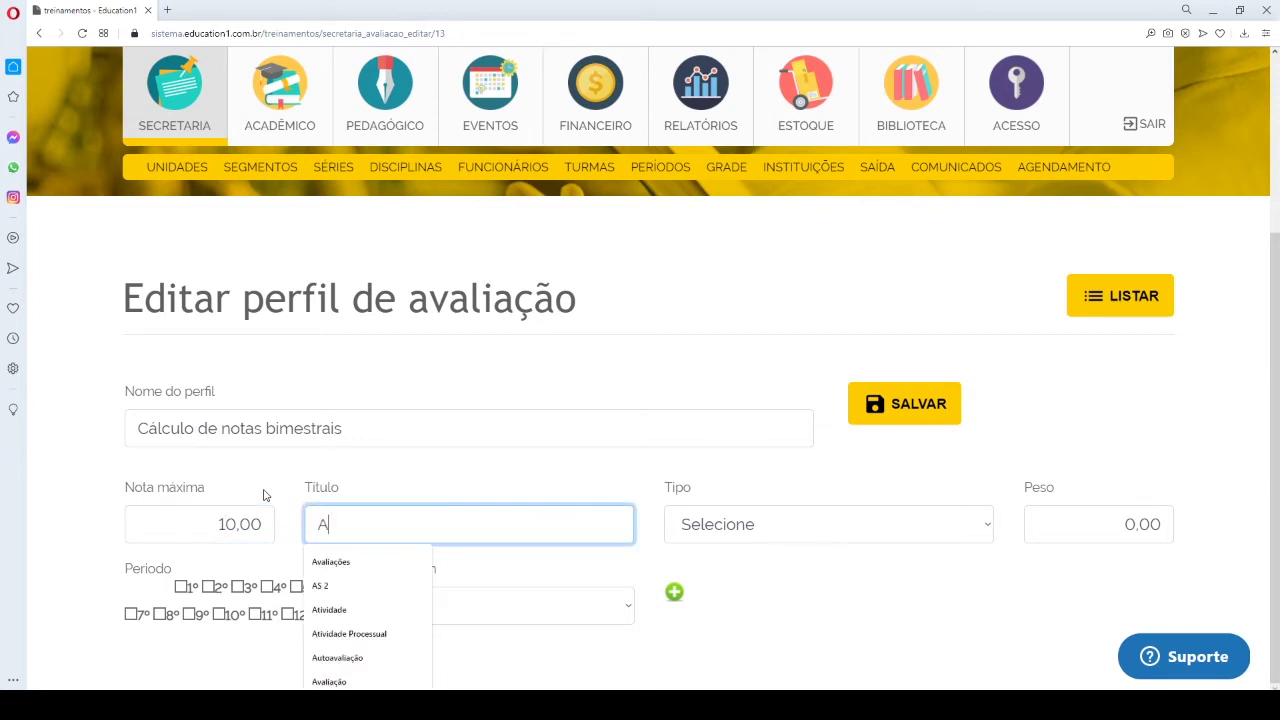
{"action": "type", "text": "v. 1"}
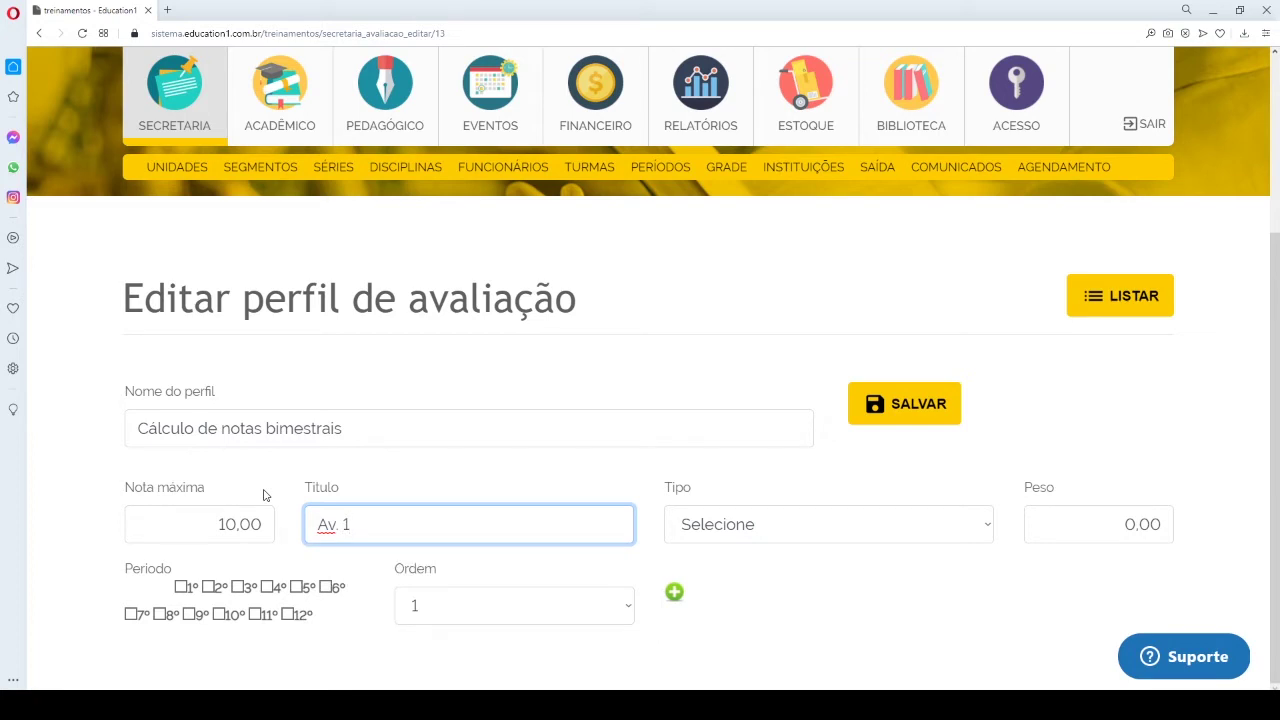
{"action": "key", "text": "Tab"}
{"action": "key", "text": "Down"}
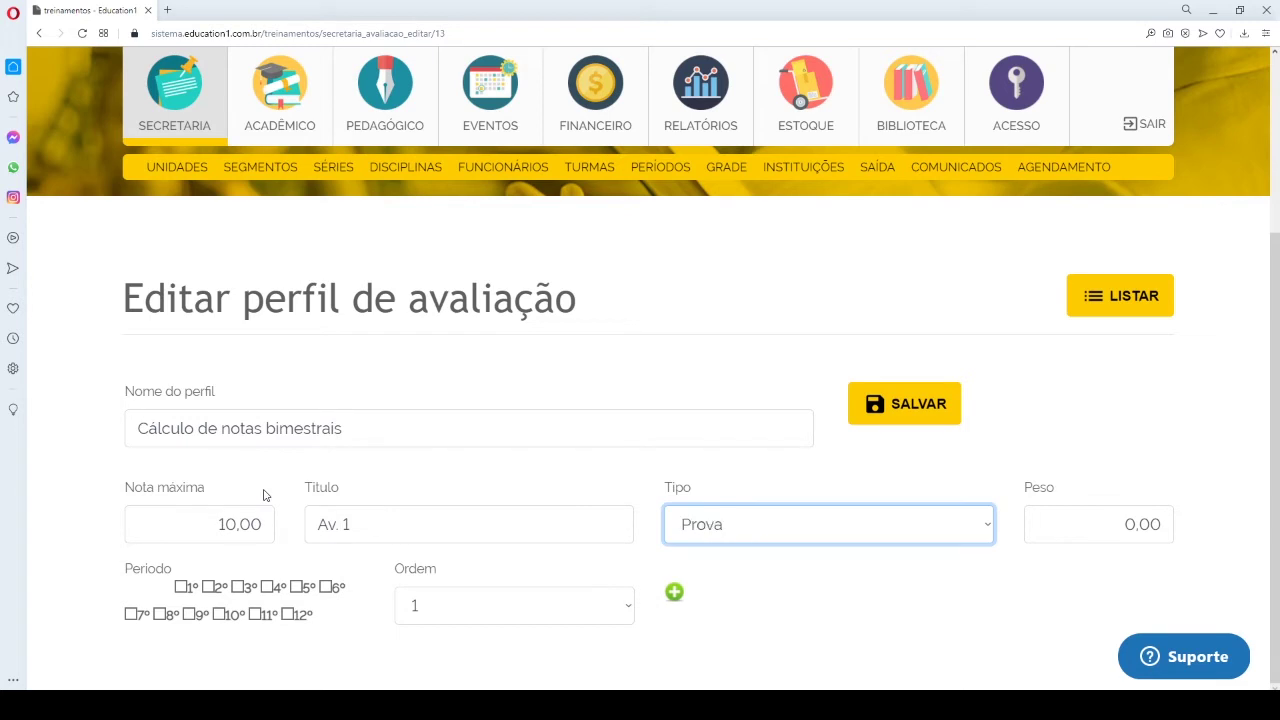
- Set the weight of the Av. 1 assessment to 1,00
{"action": "key", "text": "Tab"}
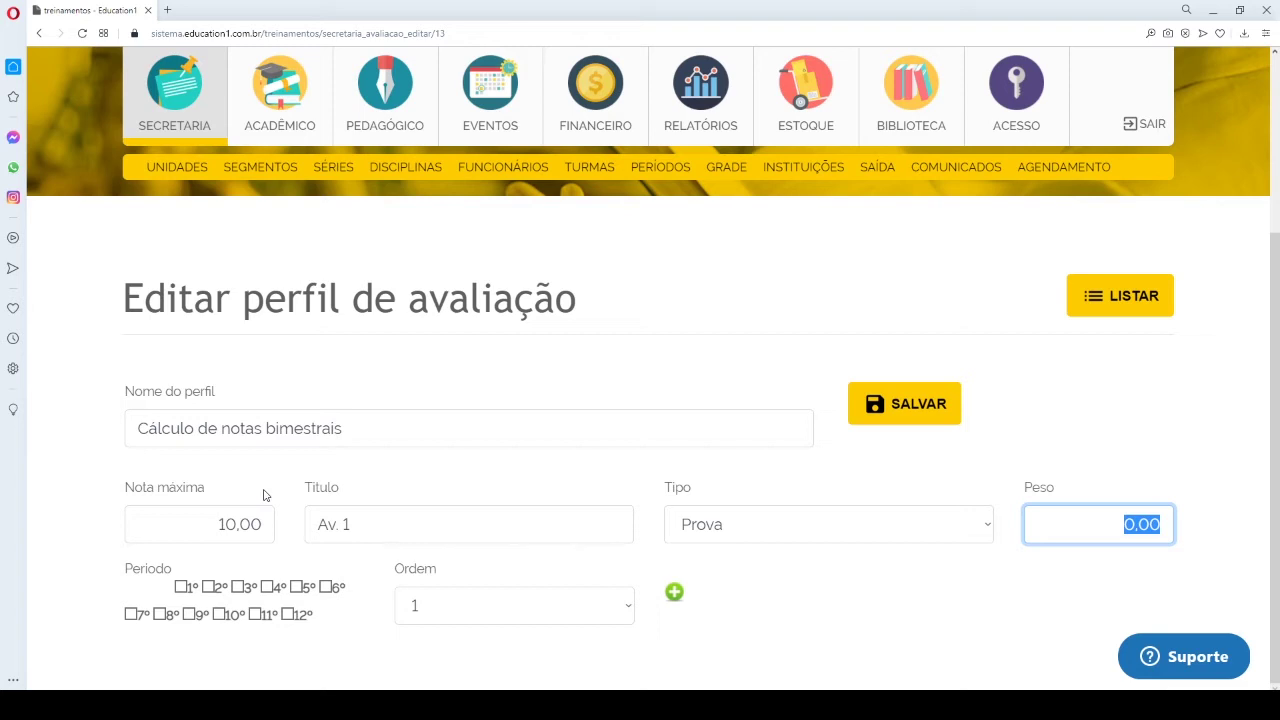
{"action": "key", "text": "BackSpace"}
{"action": "type", "text": "1,00"}
{"action": "key", "text": "shift+Right"}
{"action": "type", "text": "0.60"}
{"action": "key", "text": "ctrl+a"}
{"action": "type", "text": "1,00"}
- Assign the Av. 1 assessment to the 1º, 2º, 3º and 4º periods
{"action": "left_click_drag", "start_coordinate": [126, 570], "coordinate": [168, 610]}
{"action": "left_click", "coordinate": [165, 604]}
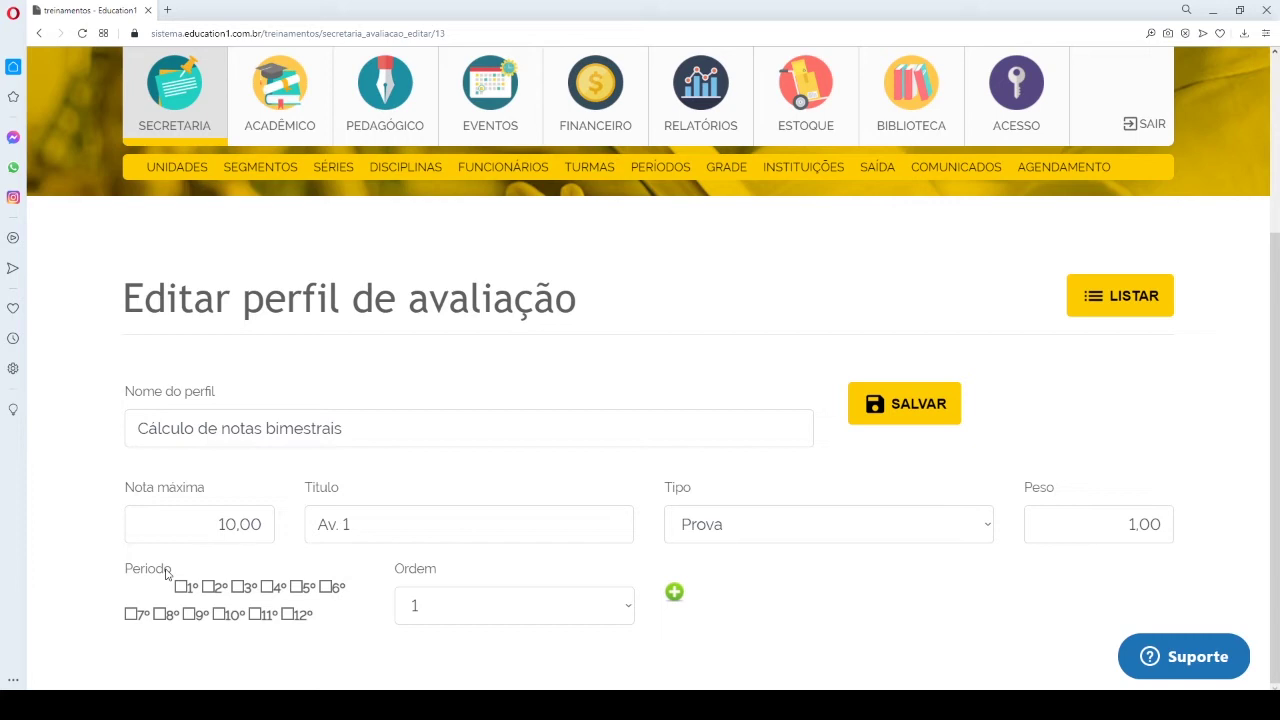
{"action": "left_click", "coordinate": [180, 588]}
{"action": "left_click", "coordinate": [210, 588]}
{"action": "left_click", "coordinate": [239, 588]}
{"action": "left_click", "coordinate": [267, 587]}
- Keep order 1 for the Av. 1 assessment and add it to the profile
{"action": "left_click_drag", "start_coordinate": [395, 572], "coordinate": [433, 580]}
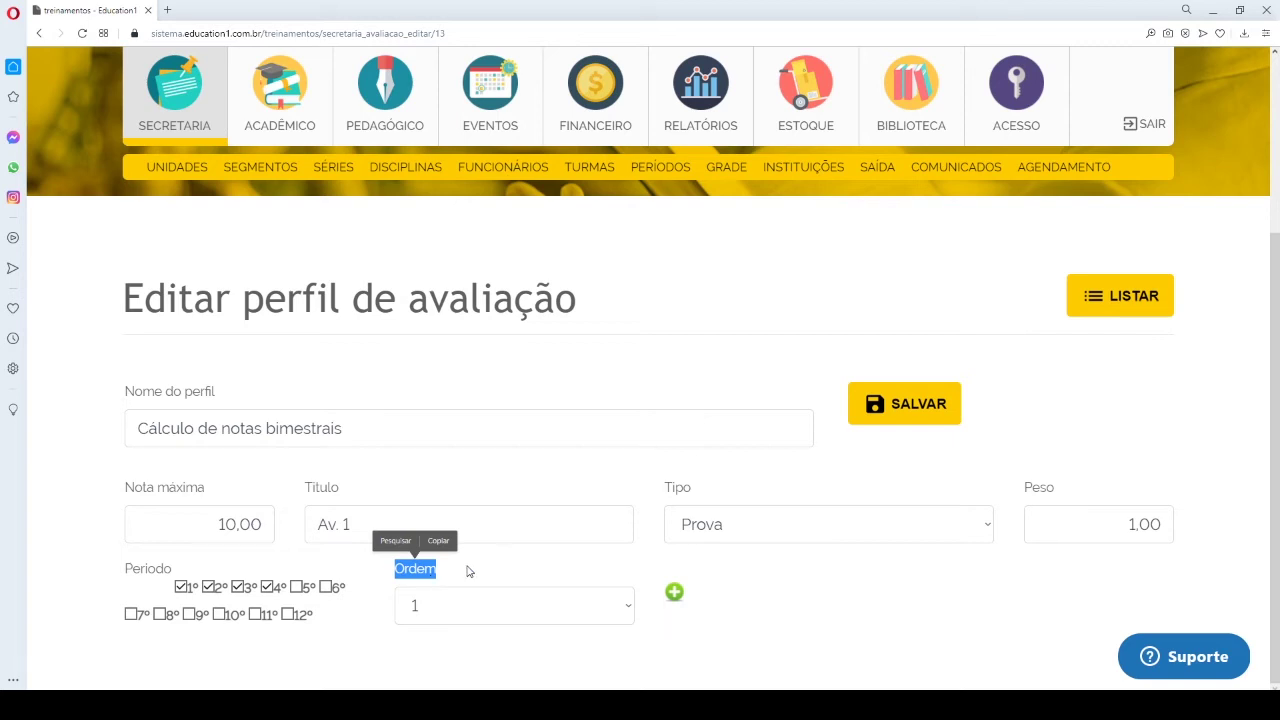
{"action": "left_click", "coordinate": [469, 571]}
{"action": "left_click", "coordinate": [445, 605]}
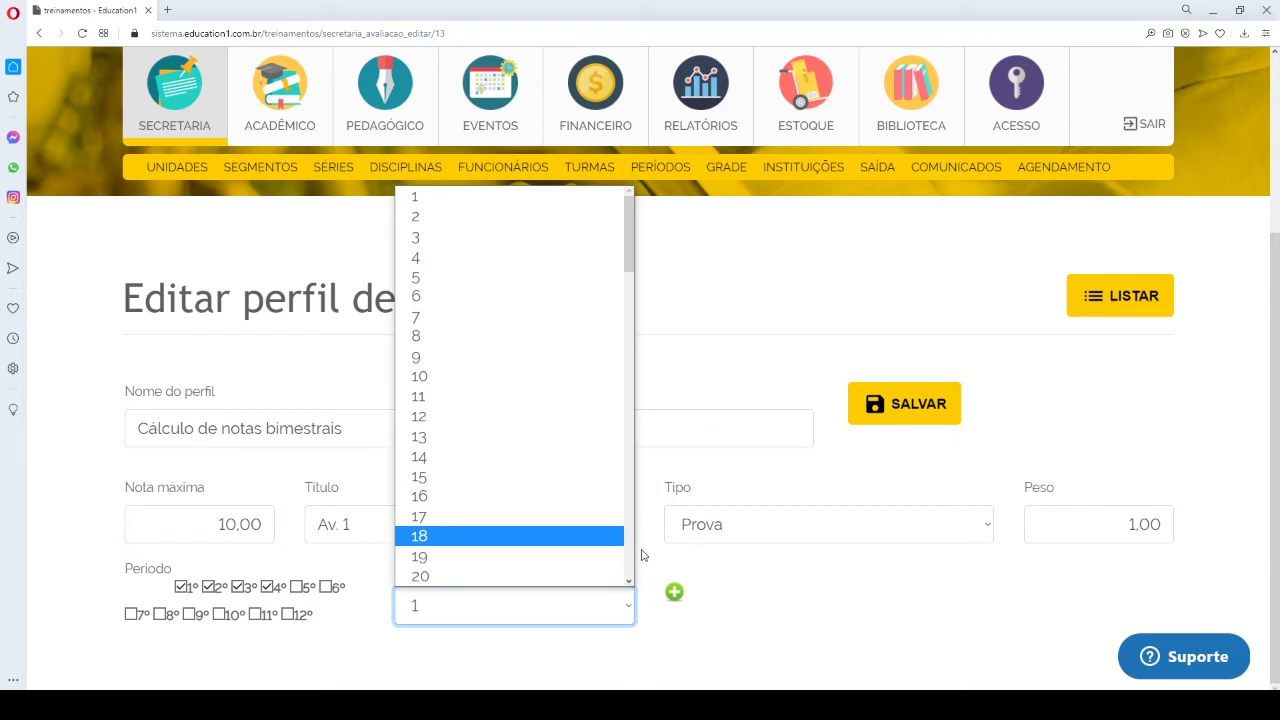
{"action": "left_click", "coordinate": [671, 564]}
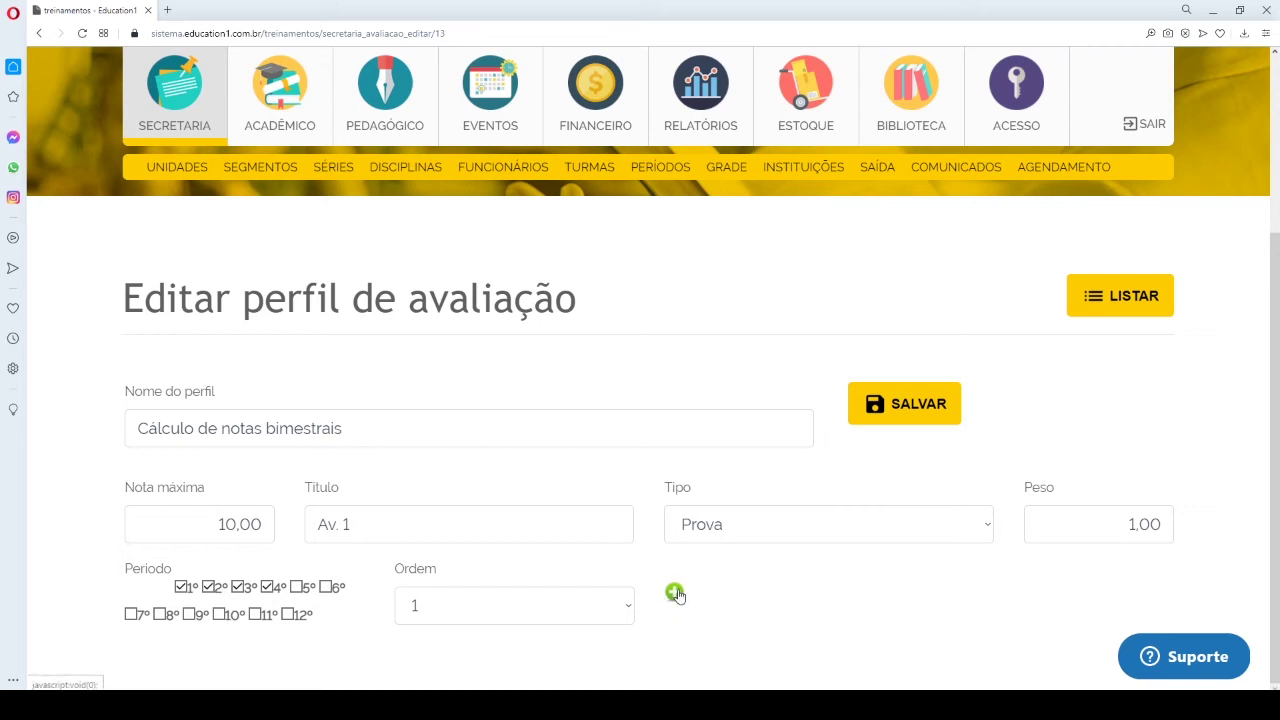
{"action": "left_click", "coordinate": [674, 594]}
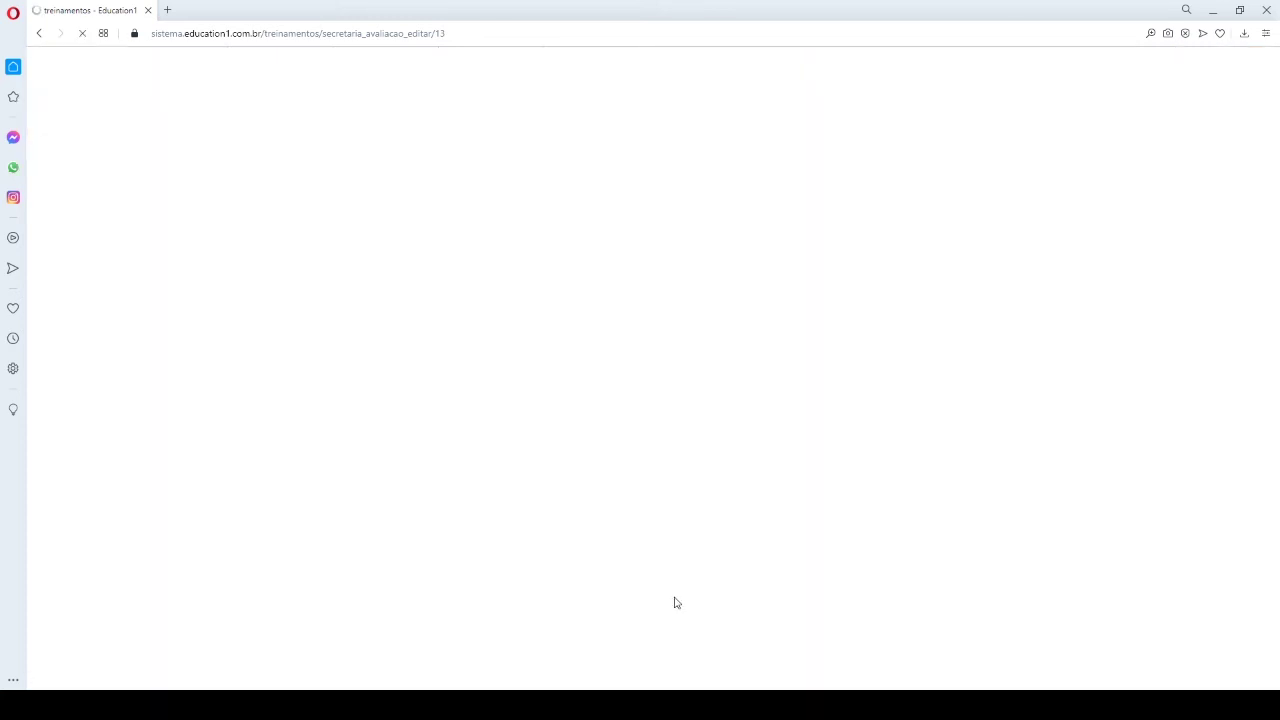
- Examine the title and period of each Av. 1 entry in the profile's assessment list
{"action": "scroll", "coordinate": [644, 585], "scroll_direction": "down", "scroll_amount": 5}
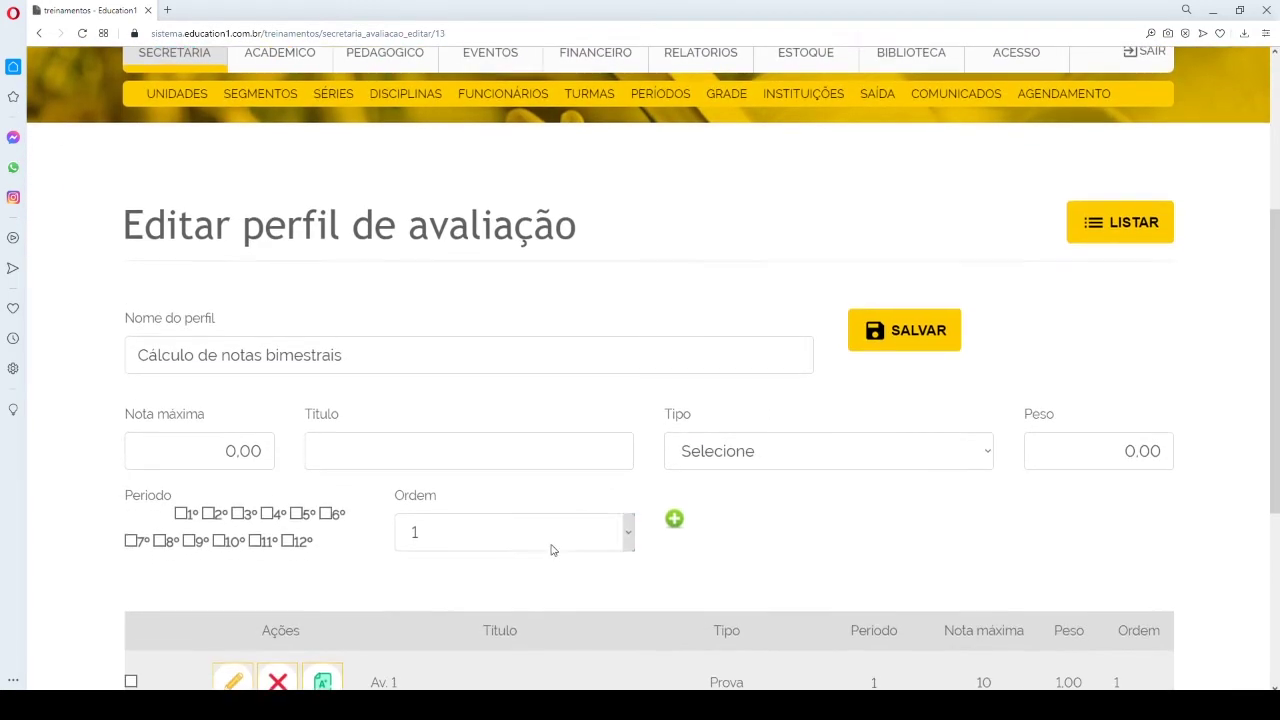
{"action": "scroll", "coordinate": [515, 543], "scroll_direction": "down", "scroll_amount": 1}
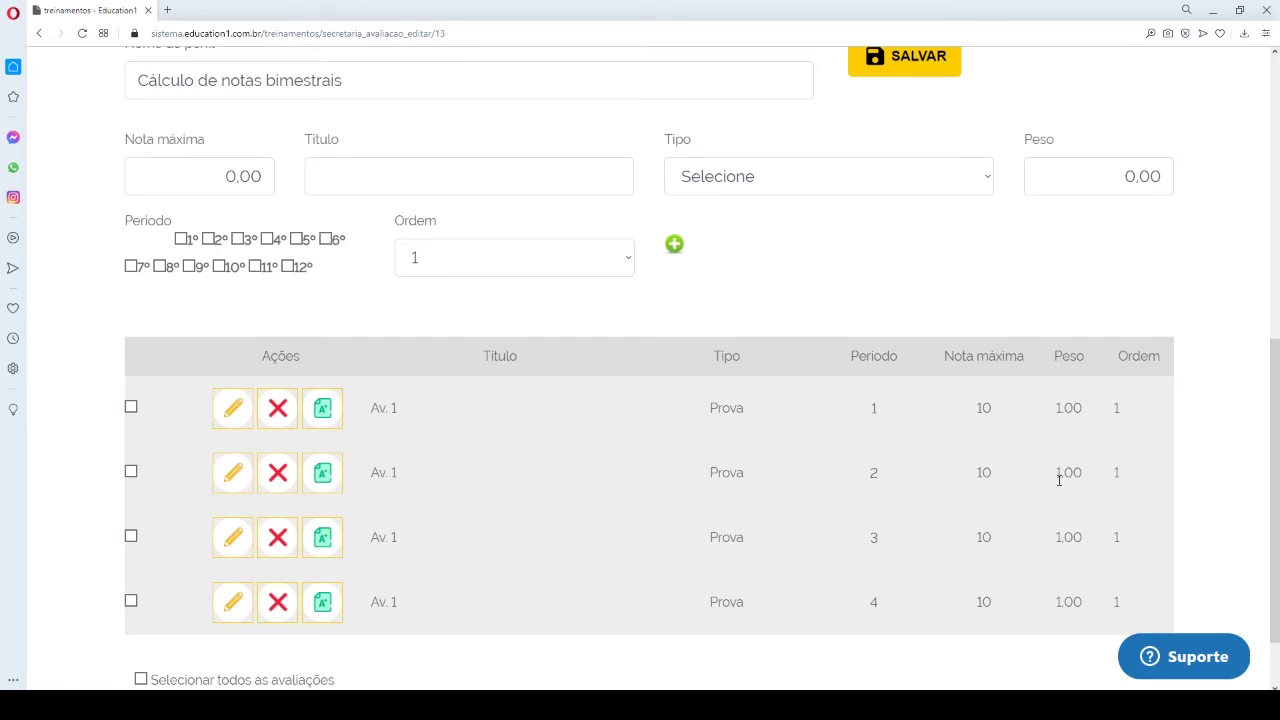
{"action": "left_click_drag", "start_coordinate": [368, 410], "coordinate": [398, 414]}
{"action": "left_click", "coordinate": [783, 456]}
{"action": "left_click_drag", "start_coordinate": [856, 413], "coordinate": [888, 414]}
{"action": "left_click_drag", "start_coordinate": [893, 474], "coordinate": [863, 484]}
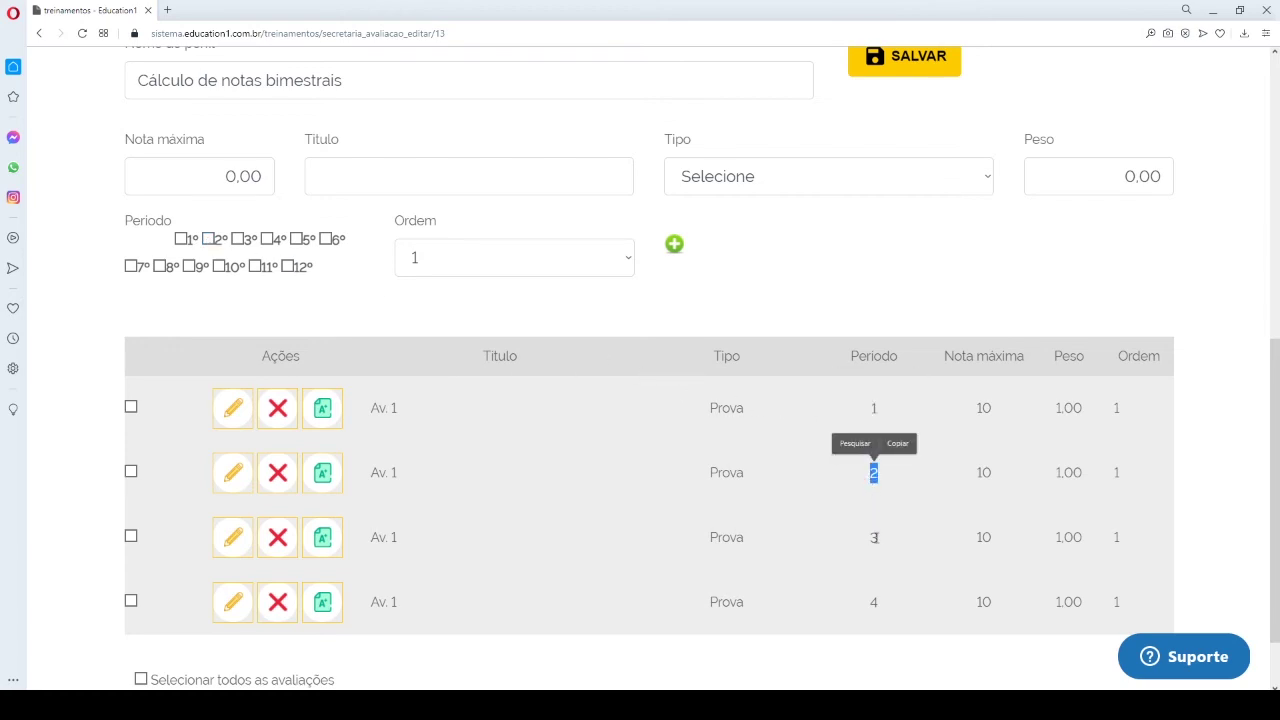
{"action": "left_click_drag", "start_coordinate": [876, 537], "coordinate": [866, 560]}
{"action": "left_click", "coordinate": [871, 605]}
{"action": "left_click_drag", "start_coordinate": [868, 605], "coordinate": [880, 603]}
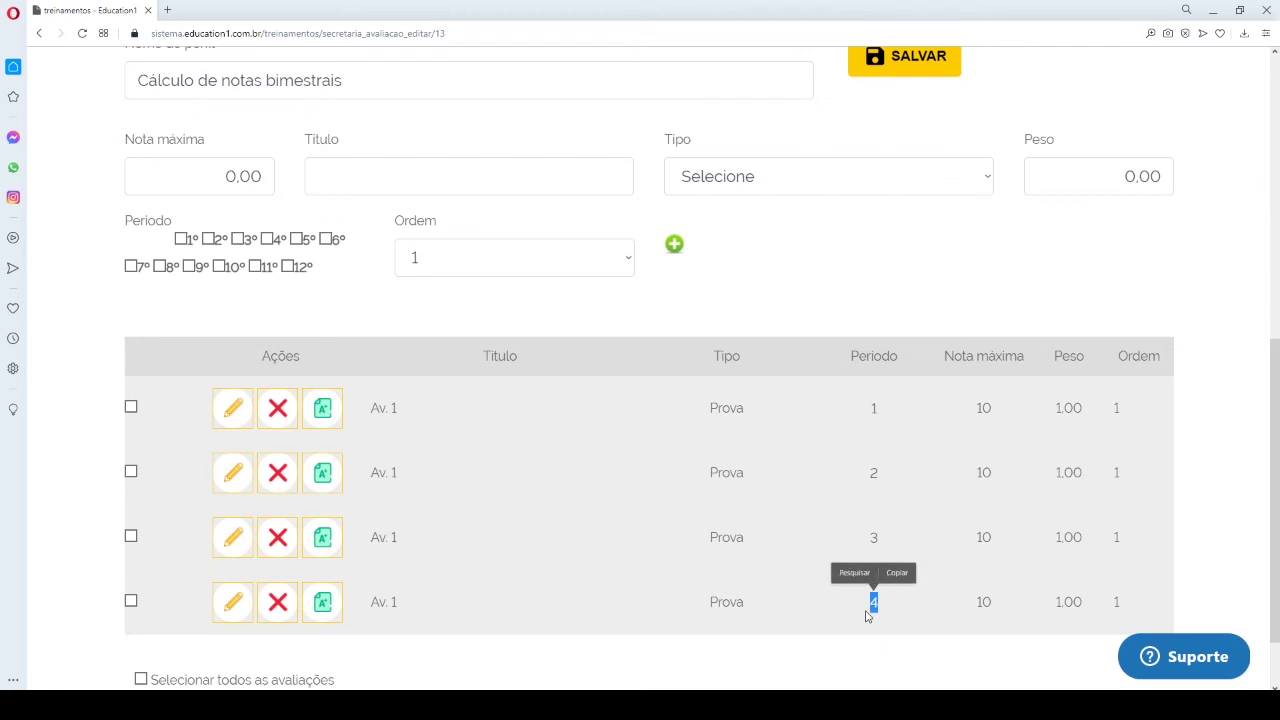
- Fill in a new assessment titled AV. 2 with maximum grade 10,00, type Prova and weight 1,00
{"action": "scroll", "coordinate": [760, 597], "scroll_direction": "up", "scroll_amount": 2}
{"action": "scroll", "coordinate": [749, 588], "scroll_direction": "up", "scroll_amount": 1}
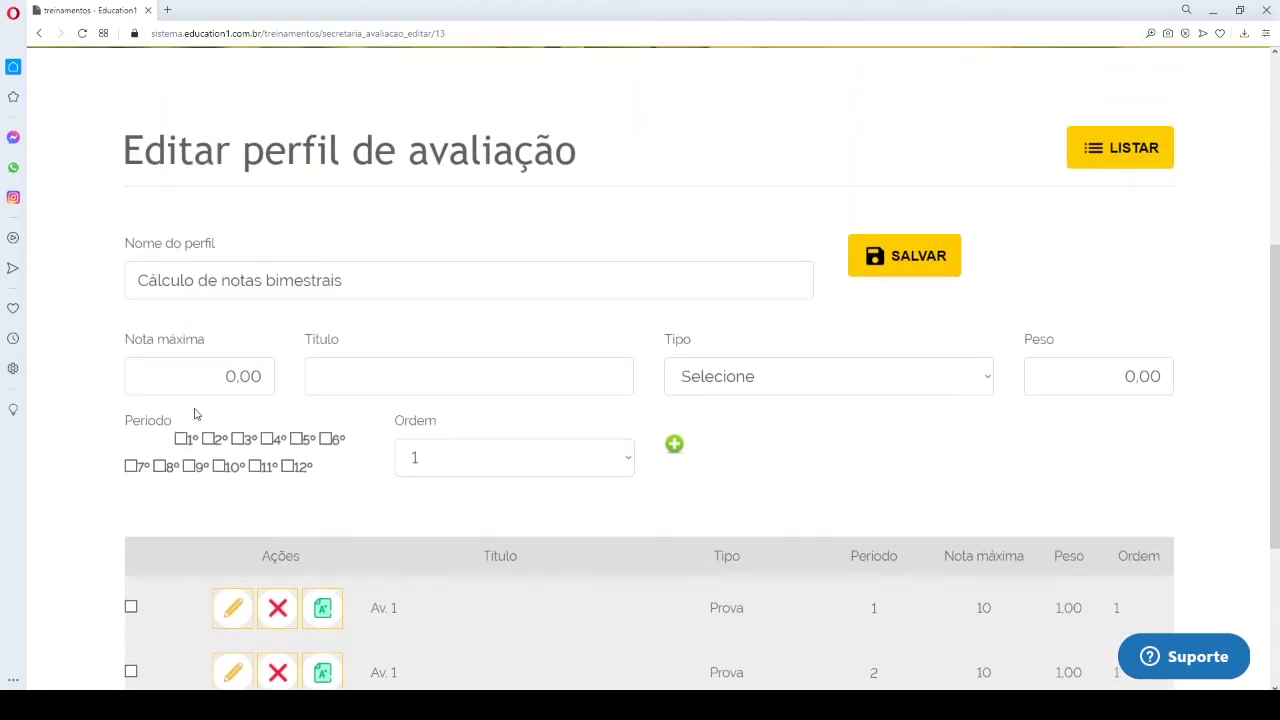
{"action": "left_click", "coordinate": [215, 388]}
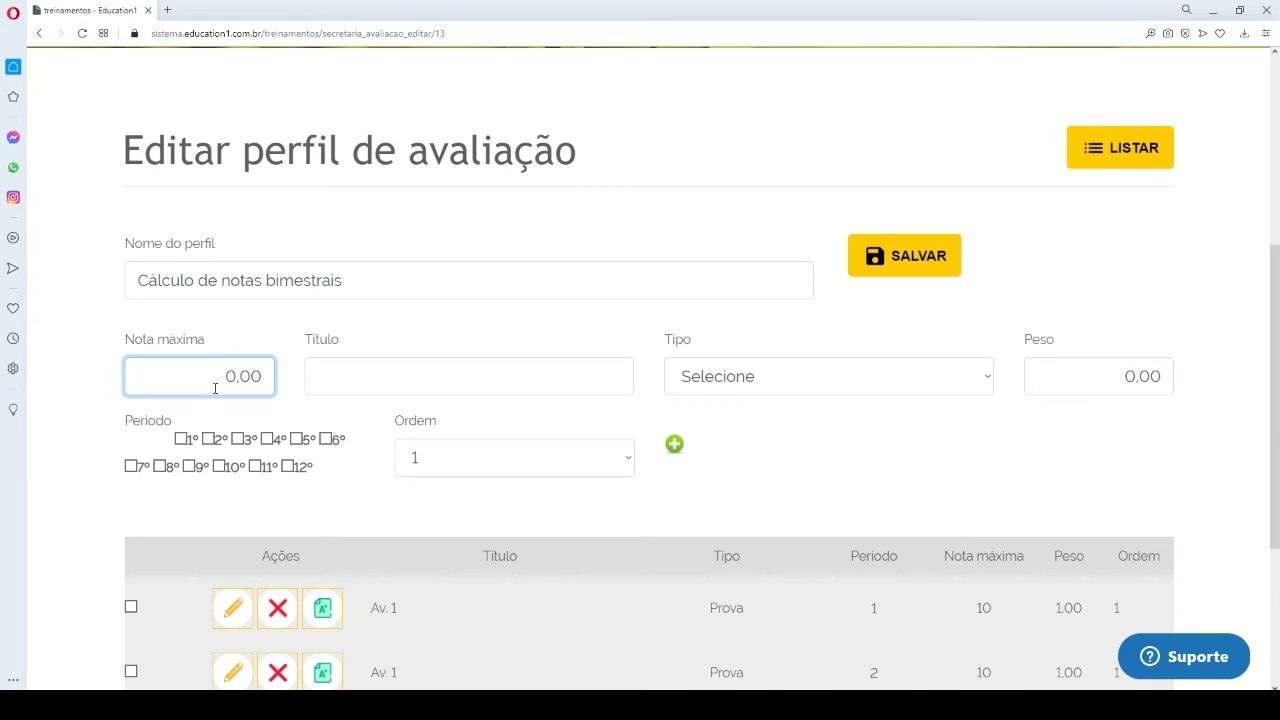
{"action": "type", "text": "1"}
{"action": "key", "text": "Tab"}
{"action": "type", "text": "AV. 2"}
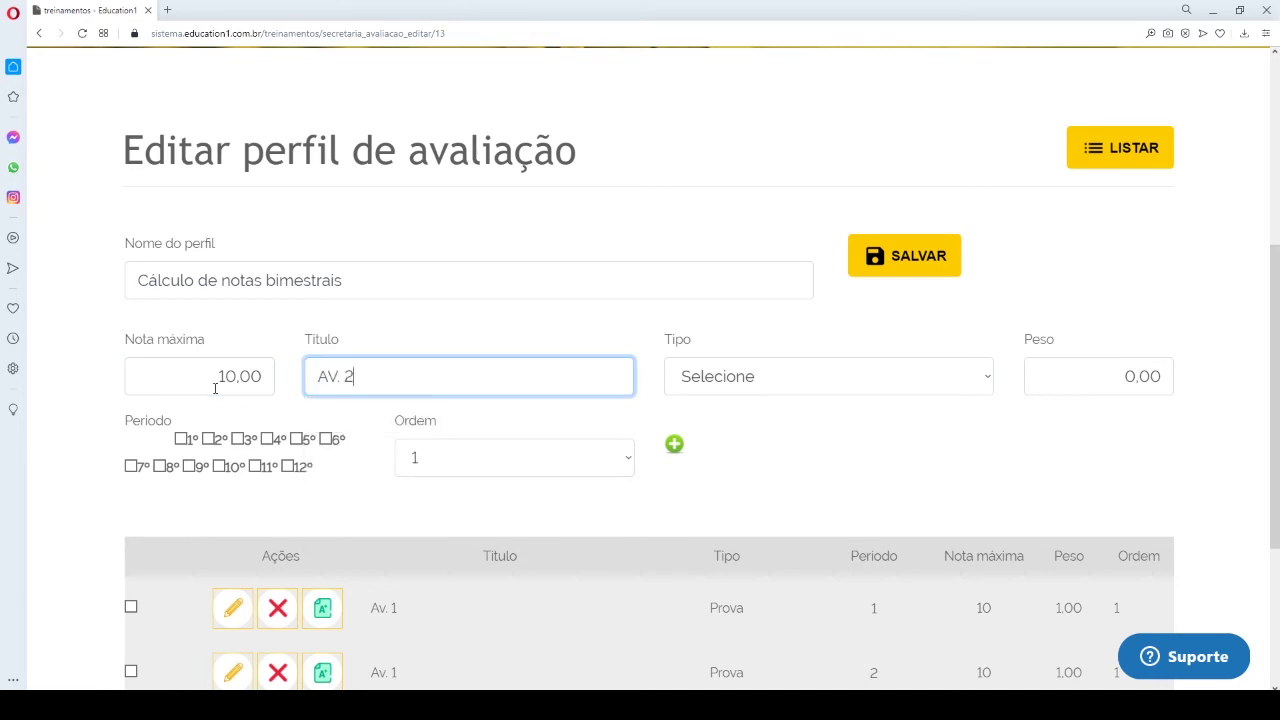
{"action": "key", "text": "Tab"}
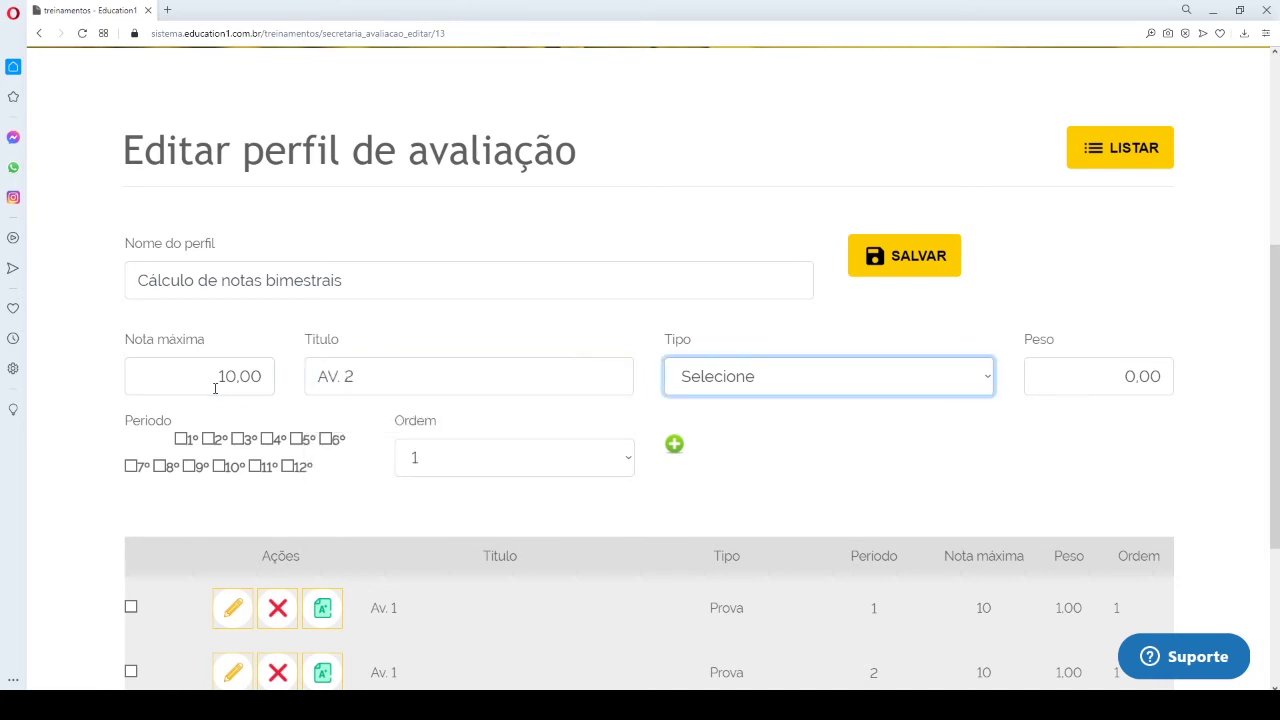
{"action": "key", "text": "p"}
{"action": "key", "text": "Tab"}
{"action": "type", "text": "1,00"}
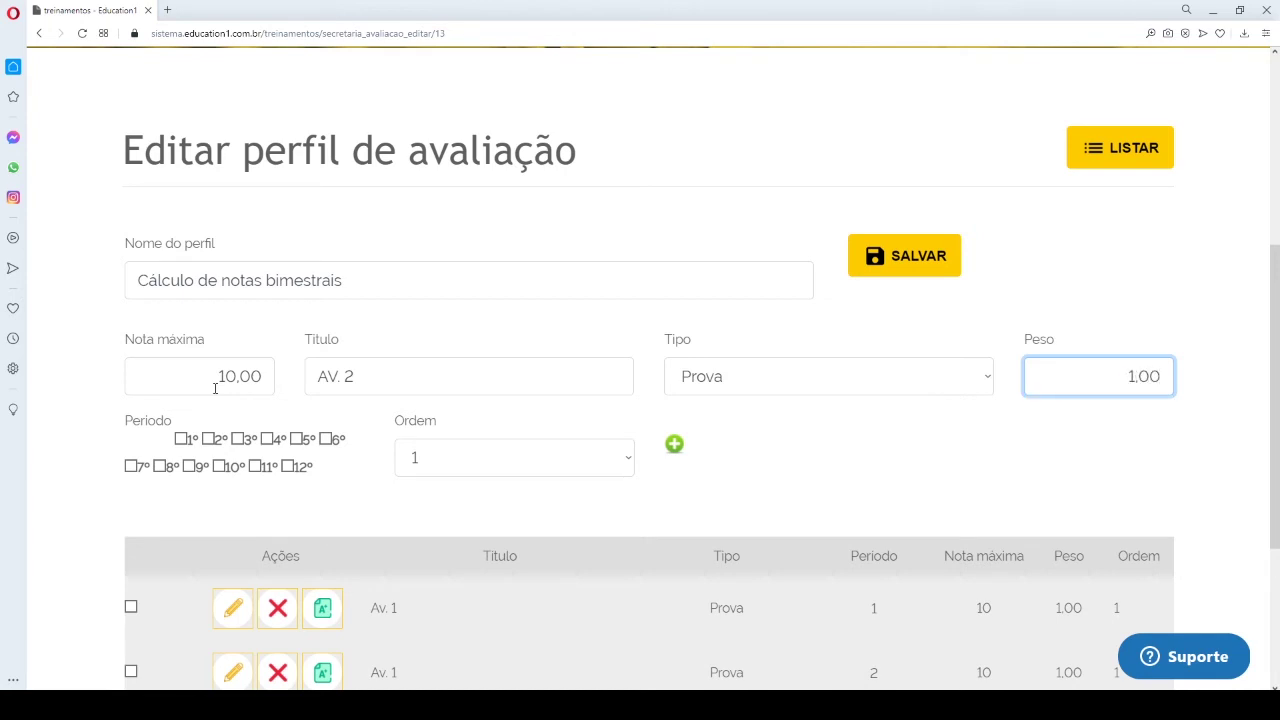
- Assign AV. 2 to the 1º, 2º, 3º and 4º periods with order 2 and add it to the profile
{"action": "left_click", "coordinate": [181, 438]}
{"action": "left_click", "coordinate": [208, 438]}
{"action": "left_click", "coordinate": [237, 439]}
{"action": "left_click", "coordinate": [267, 439]}
{"action": "left_click", "coordinate": [410, 457]}
{"action": "left_click", "coordinate": [416, 68]}
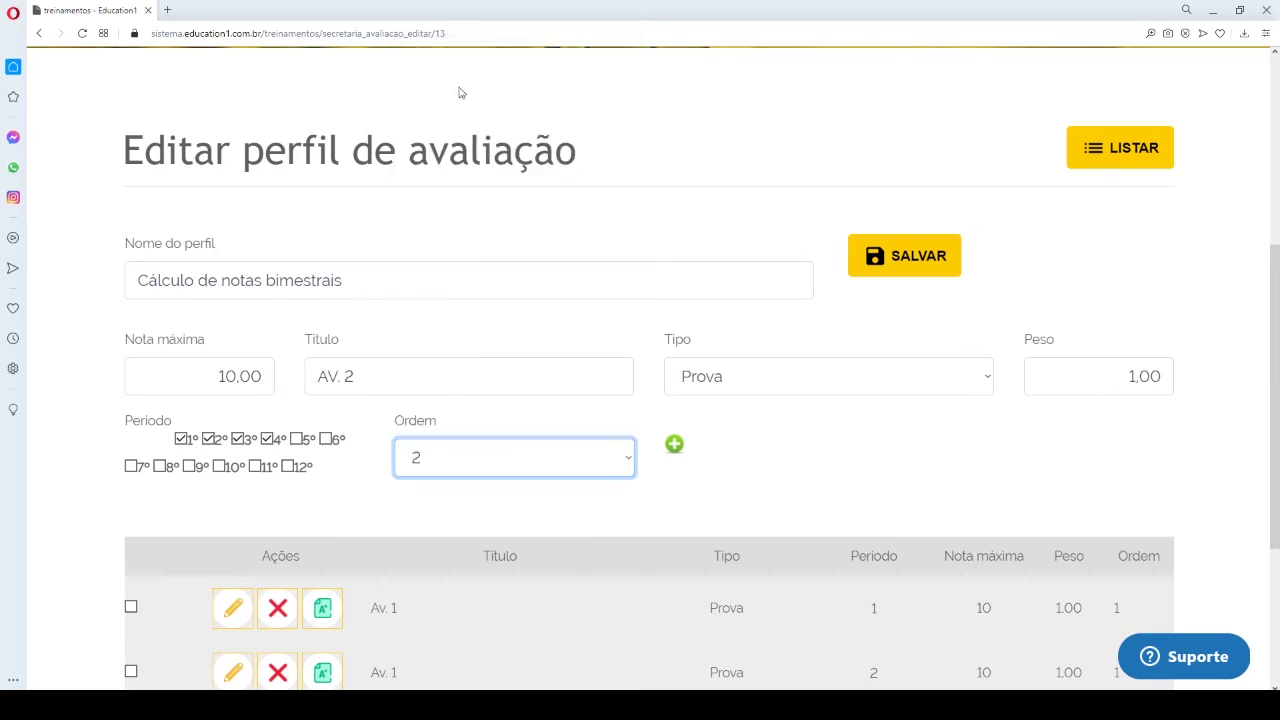
{"action": "left_click", "coordinate": [674, 443]}
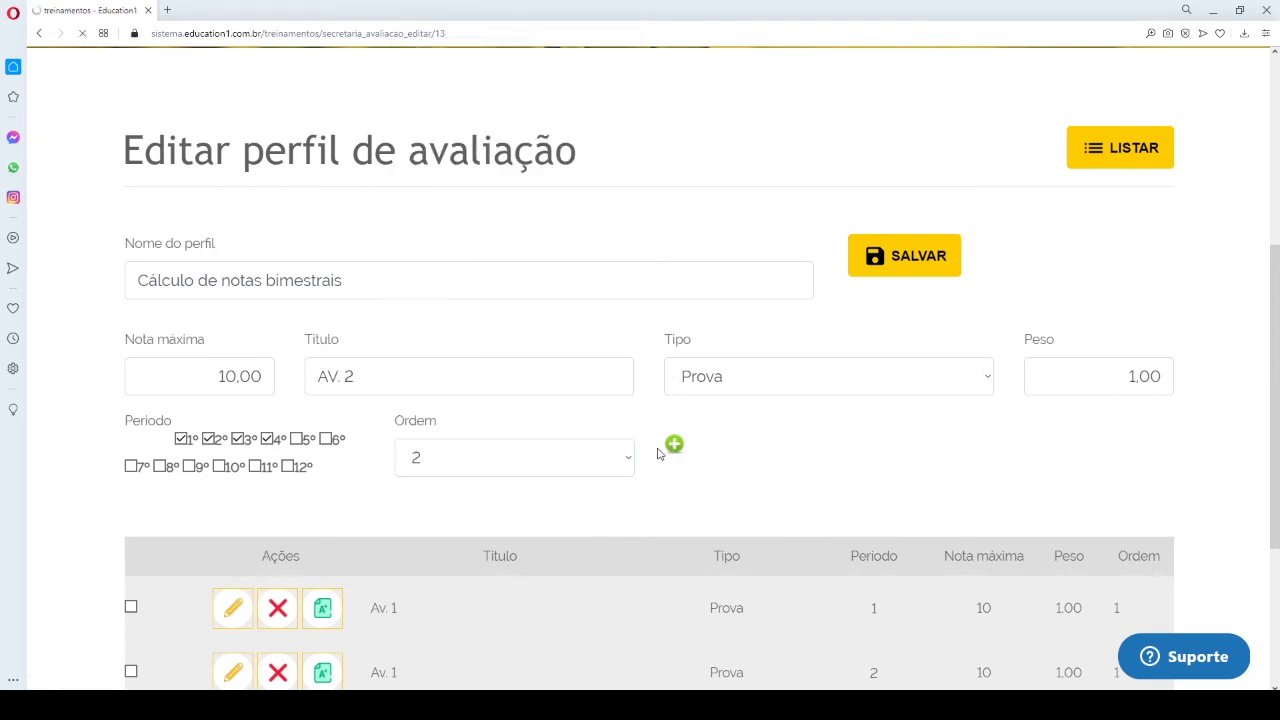
- Fill in a new assessment titled Trabalhos Compostos with maximum grade 10,00, type Trabalho and weight 1,00
{"action": "scroll", "coordinate": [654, 451], "scroll_direction": "down", "scroll_amount": 5}
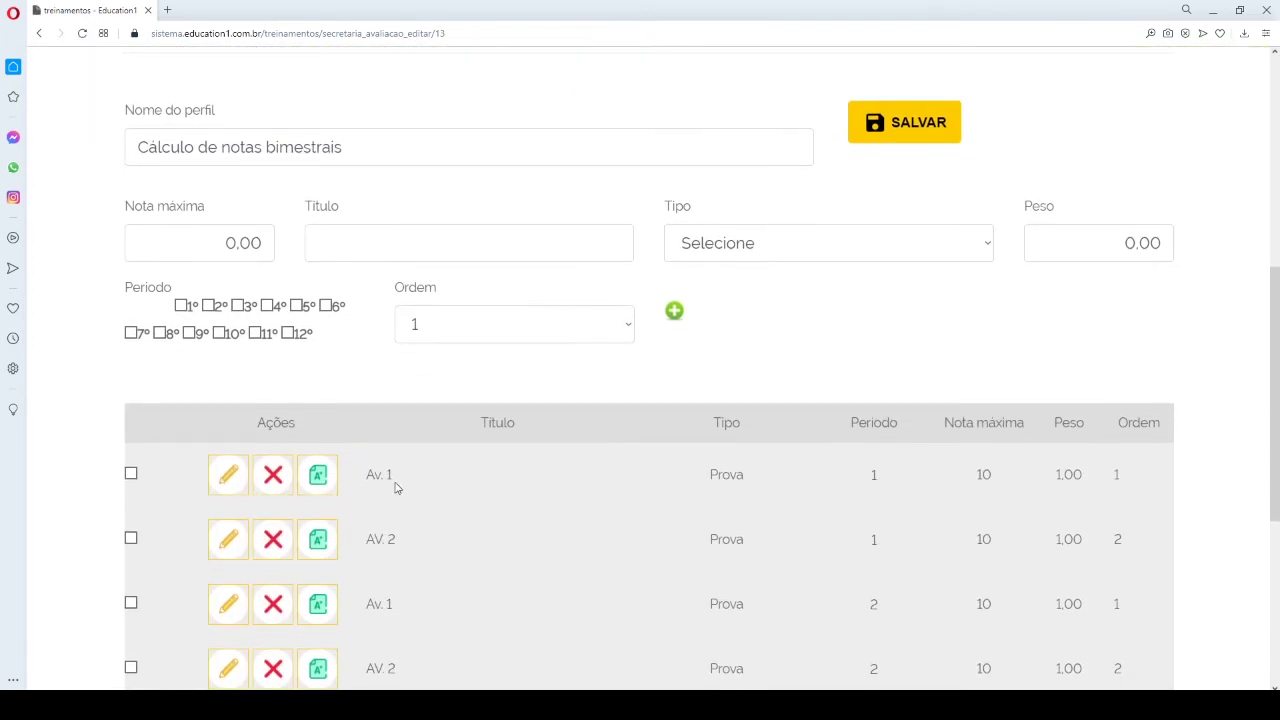
{"action": "left_click", "coordinate": [226, 243]}
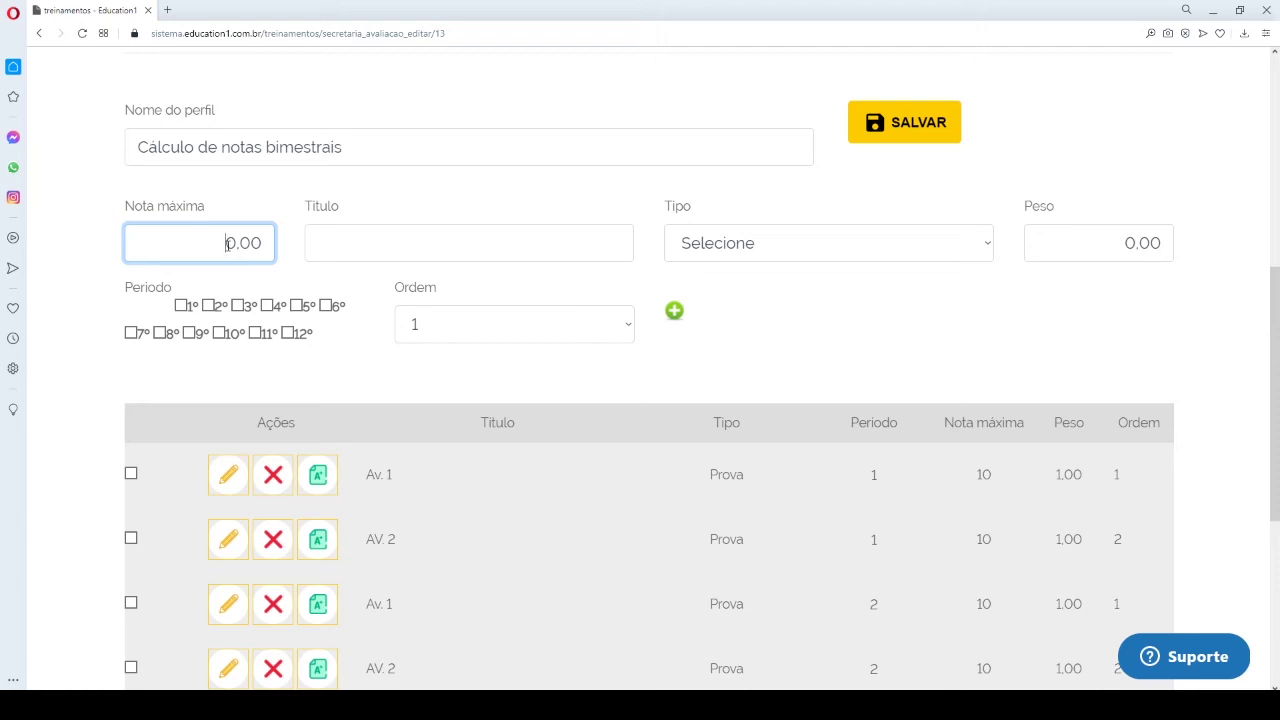
{"action": "type", "text": "1"}
{"action": "key", "text": "Tab"}
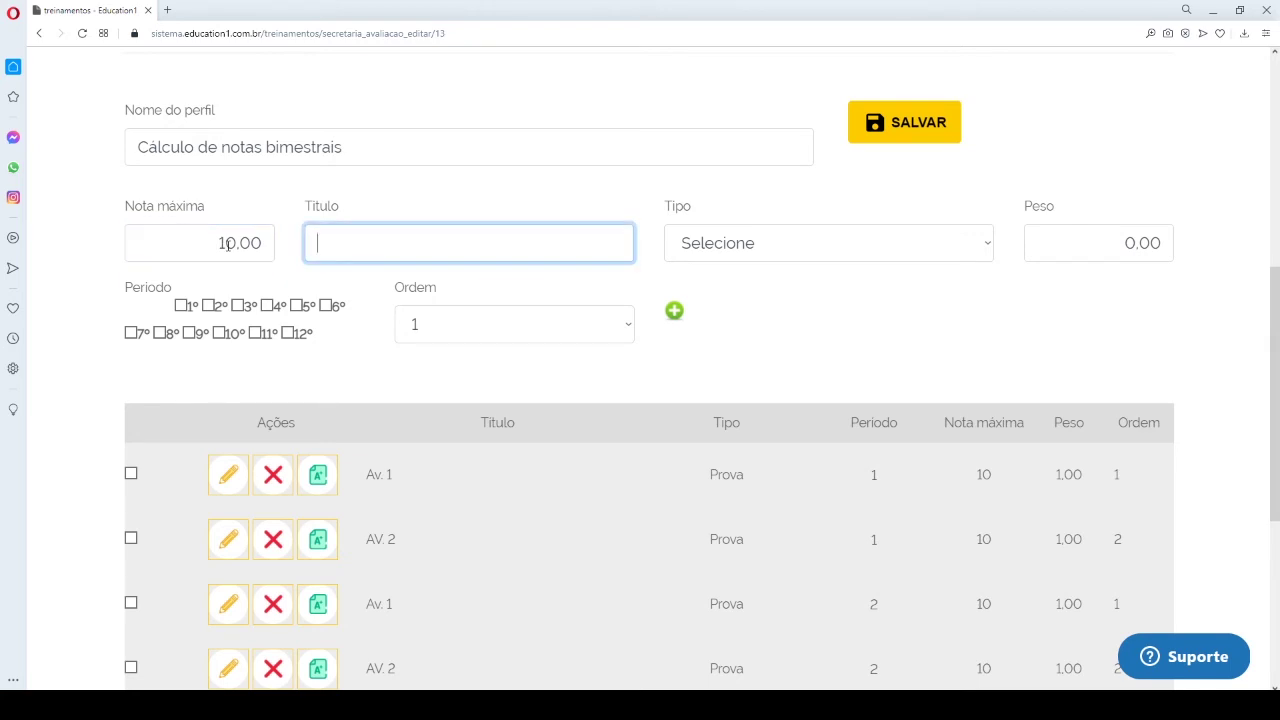
{"action": "type", "text": "Trabalhos Compostos"}
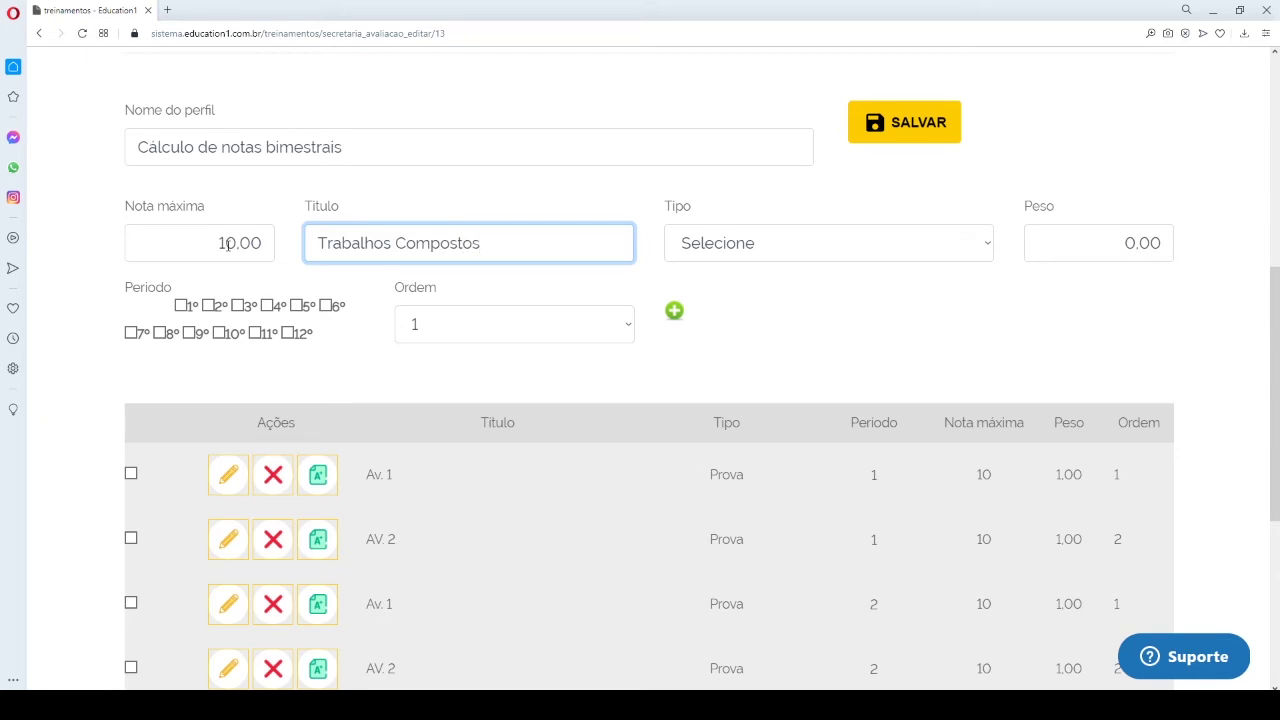
{"action": "left_click", "coordinate": [726, 248]}
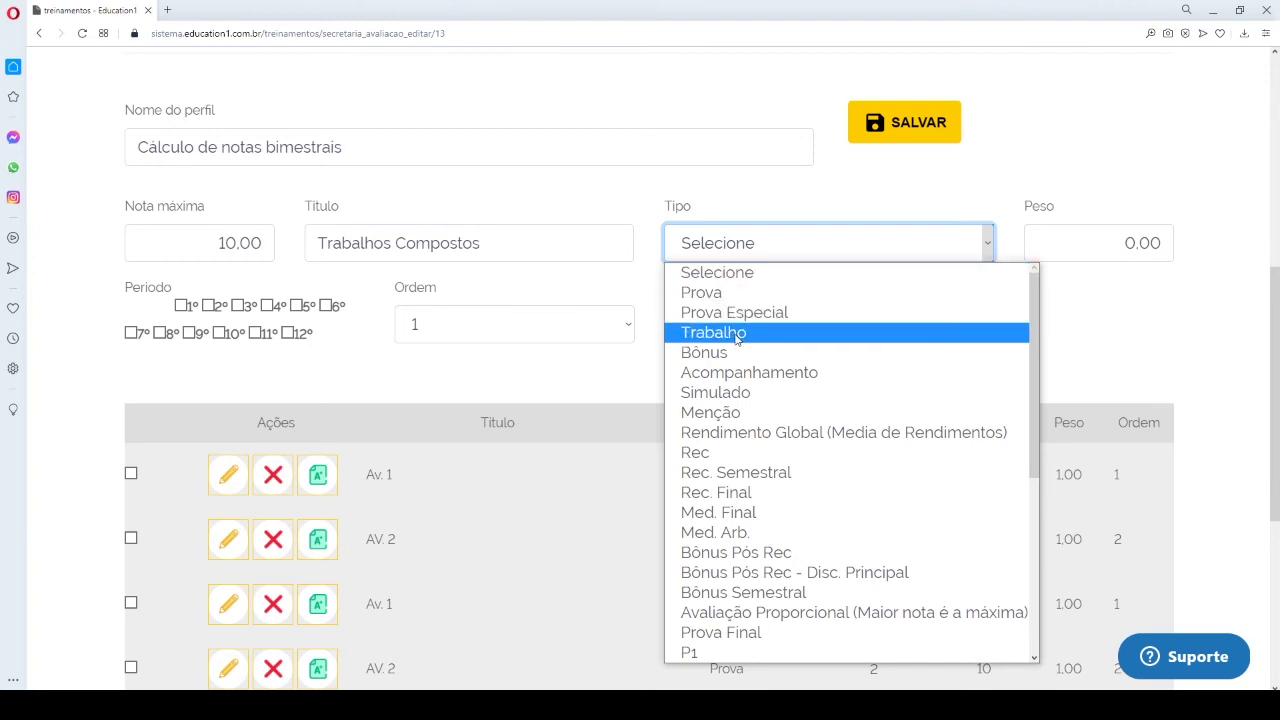
{"action": "left_click", "coordinate": [736, 334]}
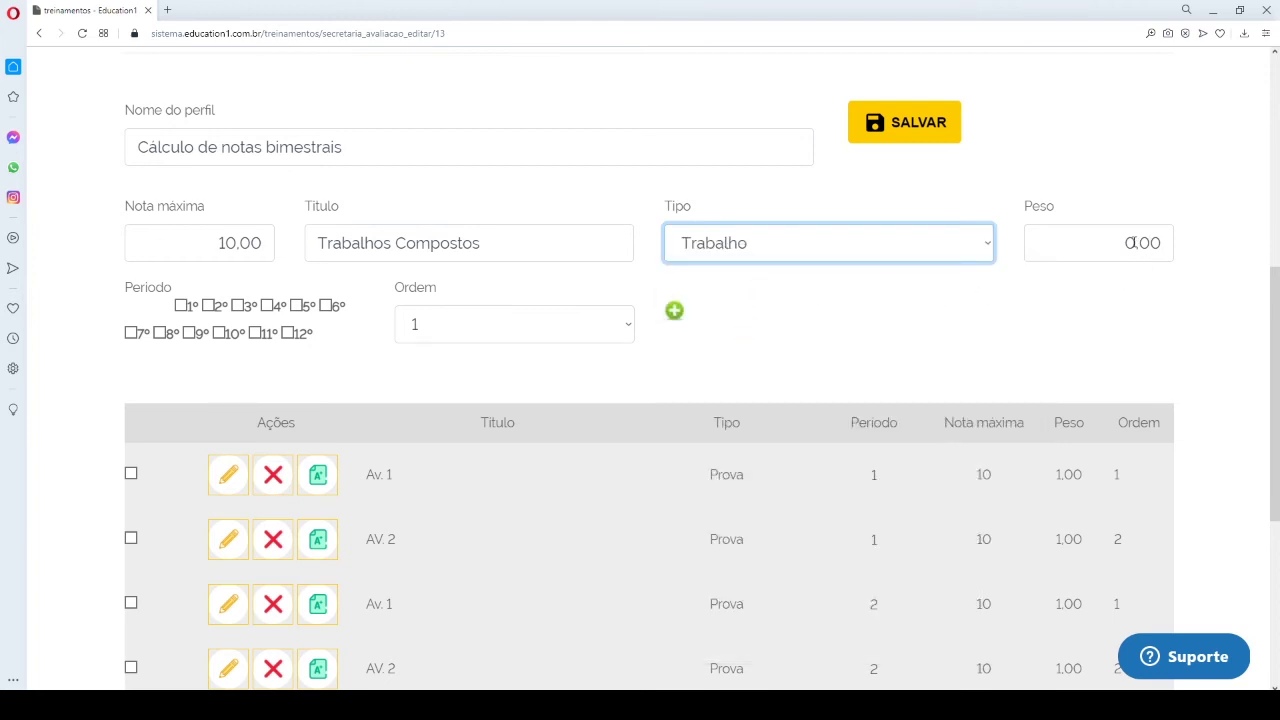
{"action": "left_click", "coordinate": [1136, 236]}
{"action": "key", "text": "shift+Home"}
{"action": "type", "text": "1"}
- Assign Trabalhos Compostos to the 1º, 2º, 3º and 4º periods with order 3 and add it to the profile
{"action": "left_click", "coordinate": [181, 305]}
{"action": "left_click", "coordinate": [209, 305]}
{"action": "left_click", "coordinate": [238, 305]}
{"action": "left_click", "coordinate": [271, 308]}
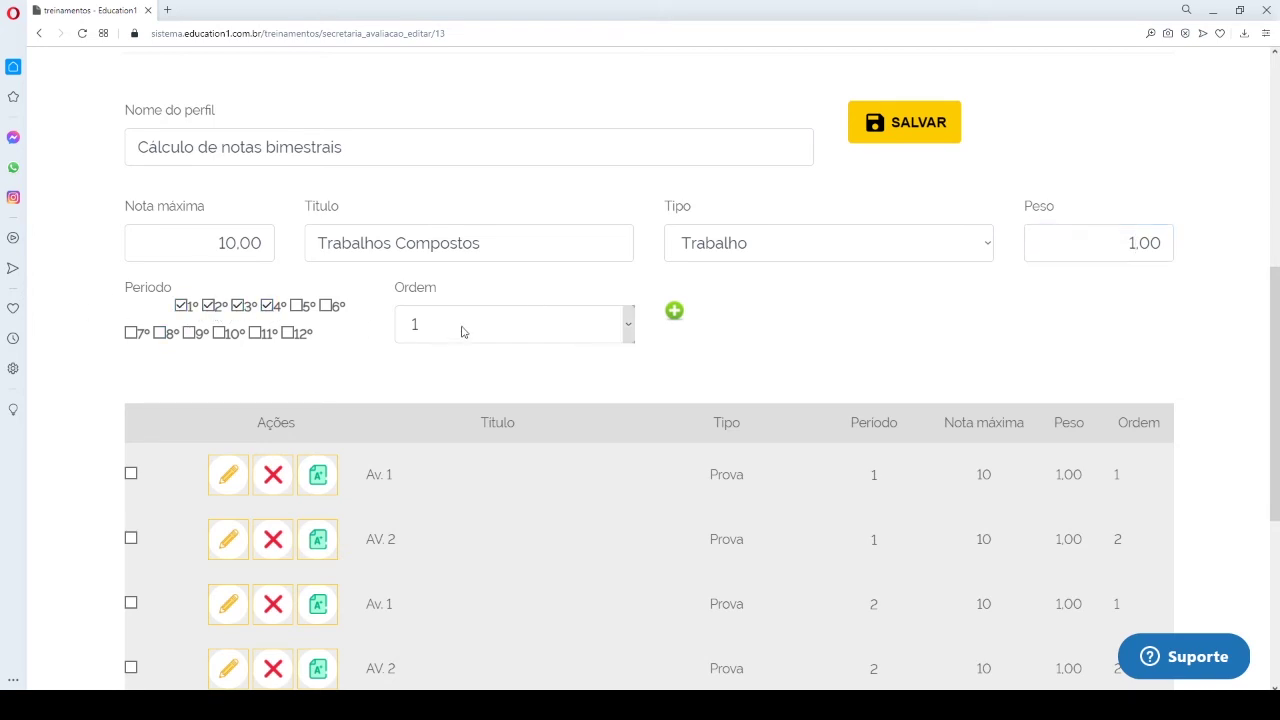
{"action": "left_click", "coordinate": [460, 332]}
{"action": "left_click", "coordinate": [506, 393]}
{"action": "left_click", "coordinate": [674, 311]}
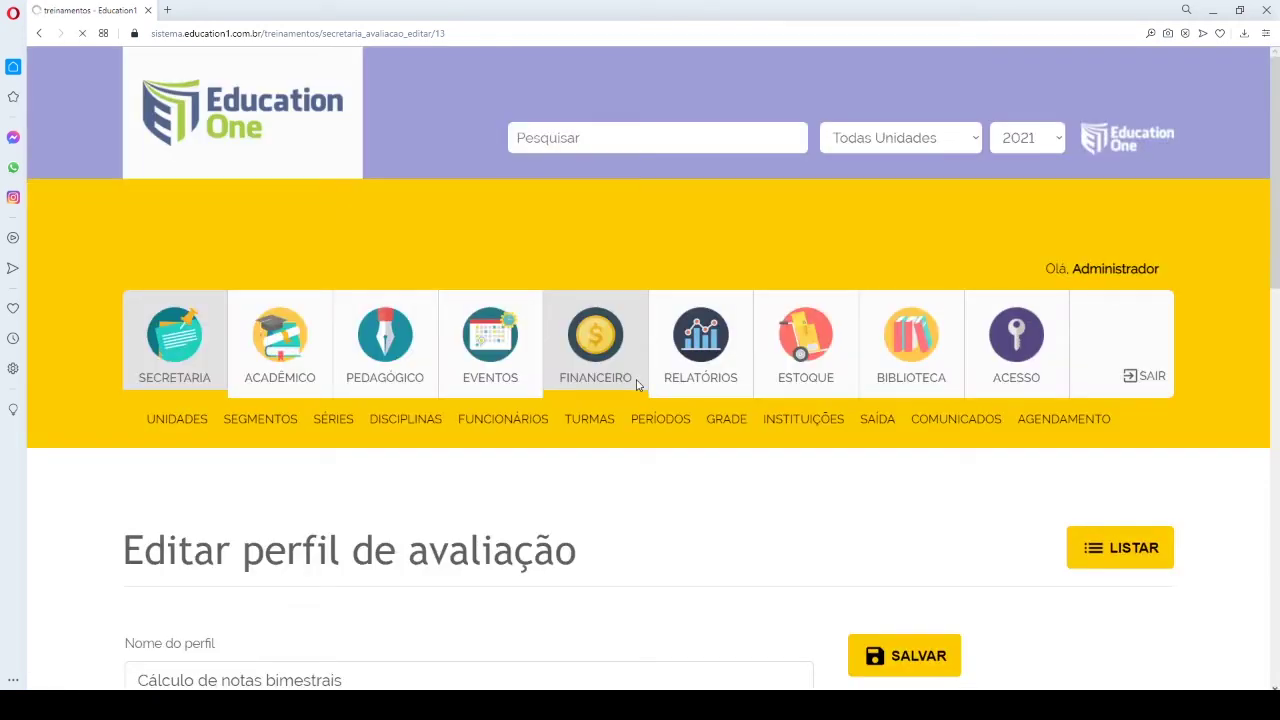
- Start a sub-assessment under the period 1 Trabalhos Compostos entry with maximum grade 10,00 and title Trabalho 1
{"action": "scroll", "coordinate": [634, 381], "scroll_direction": "down", "scroll_amount": 3}
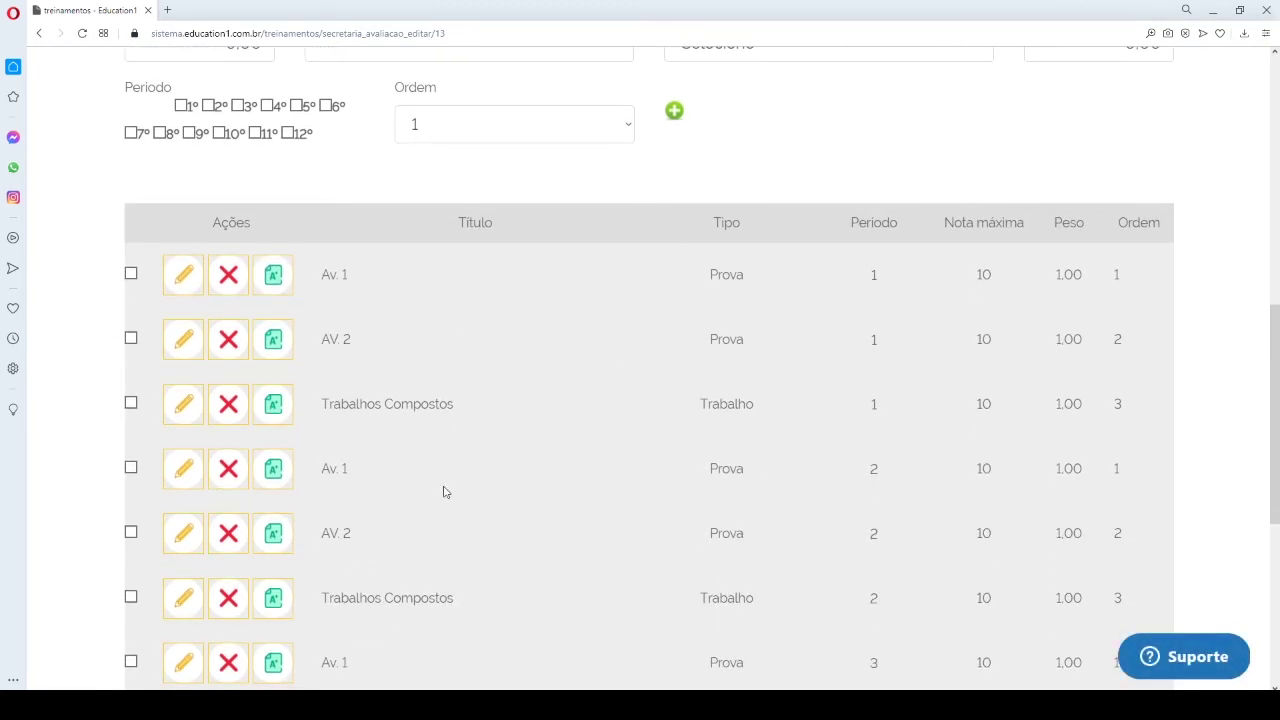
{"action": "left_click_drag", "start_coordinate": [460, 414], "coordinate": [277, 430]}
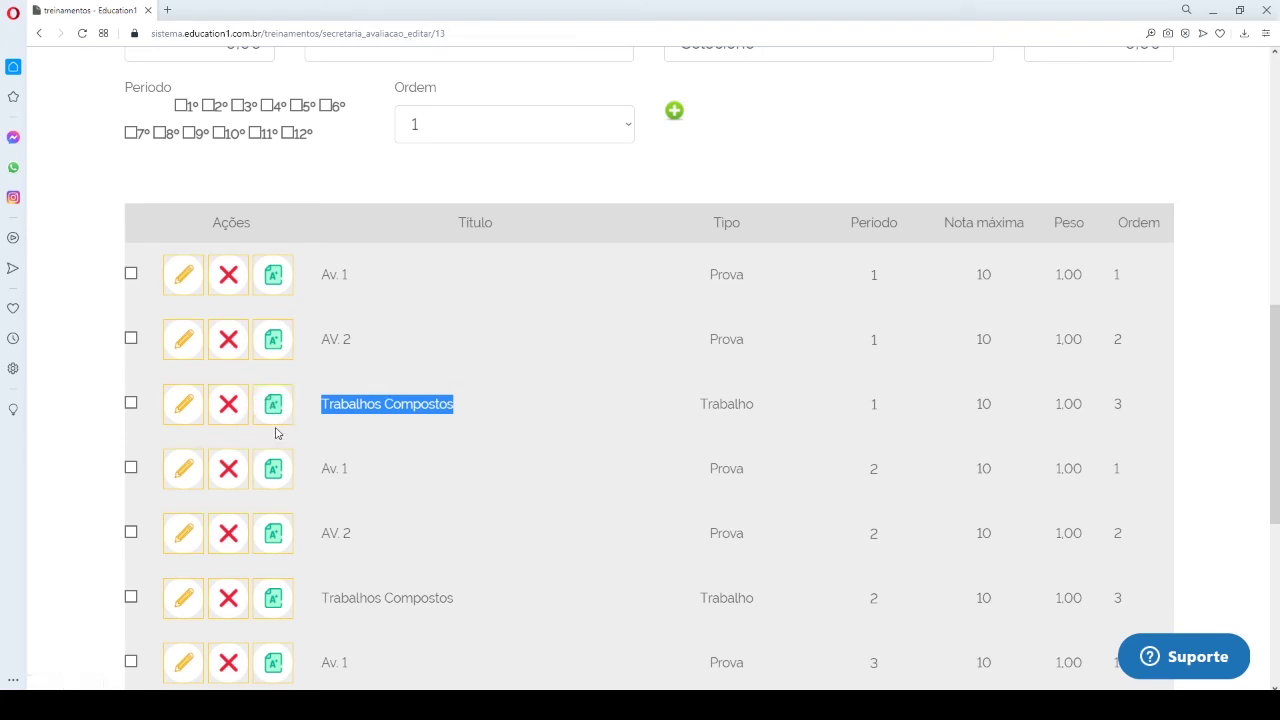
{"action": "left_click", "coordinate": [275, 425]}
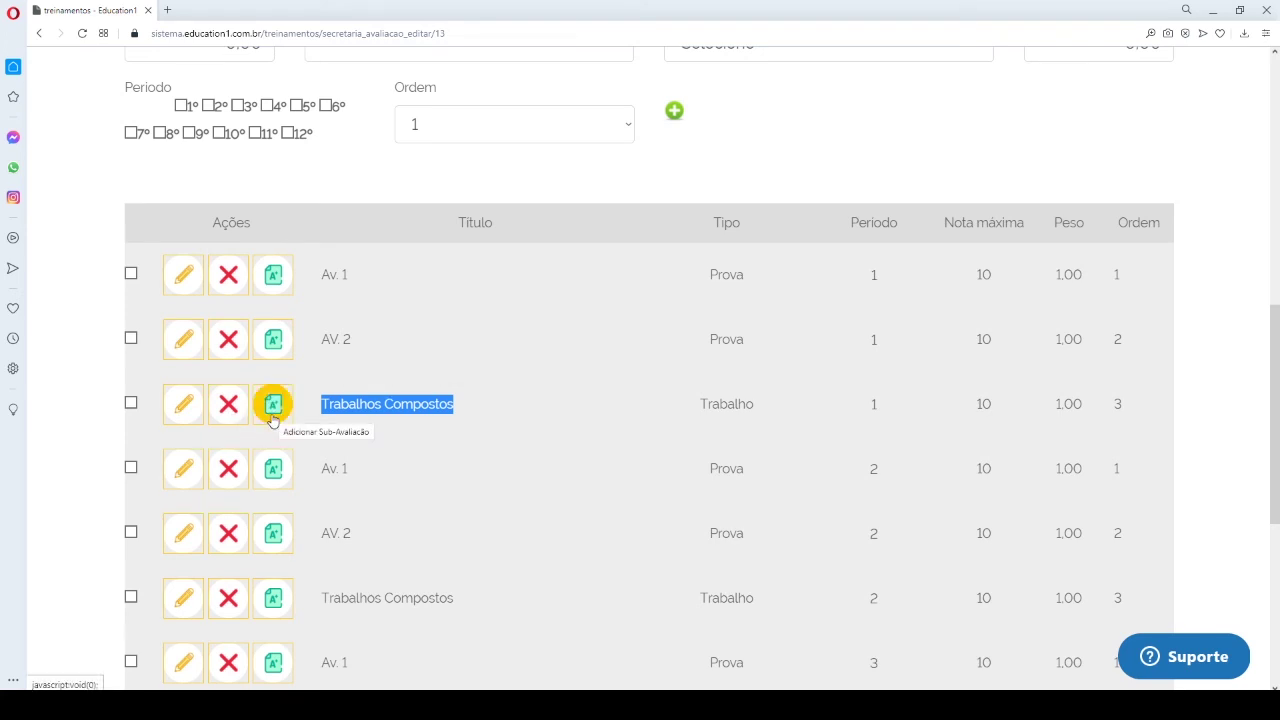
{"action": "left_click", "coordinate": [271, 420]}
{"action": "left_click", "coordinate": [170, 475]}
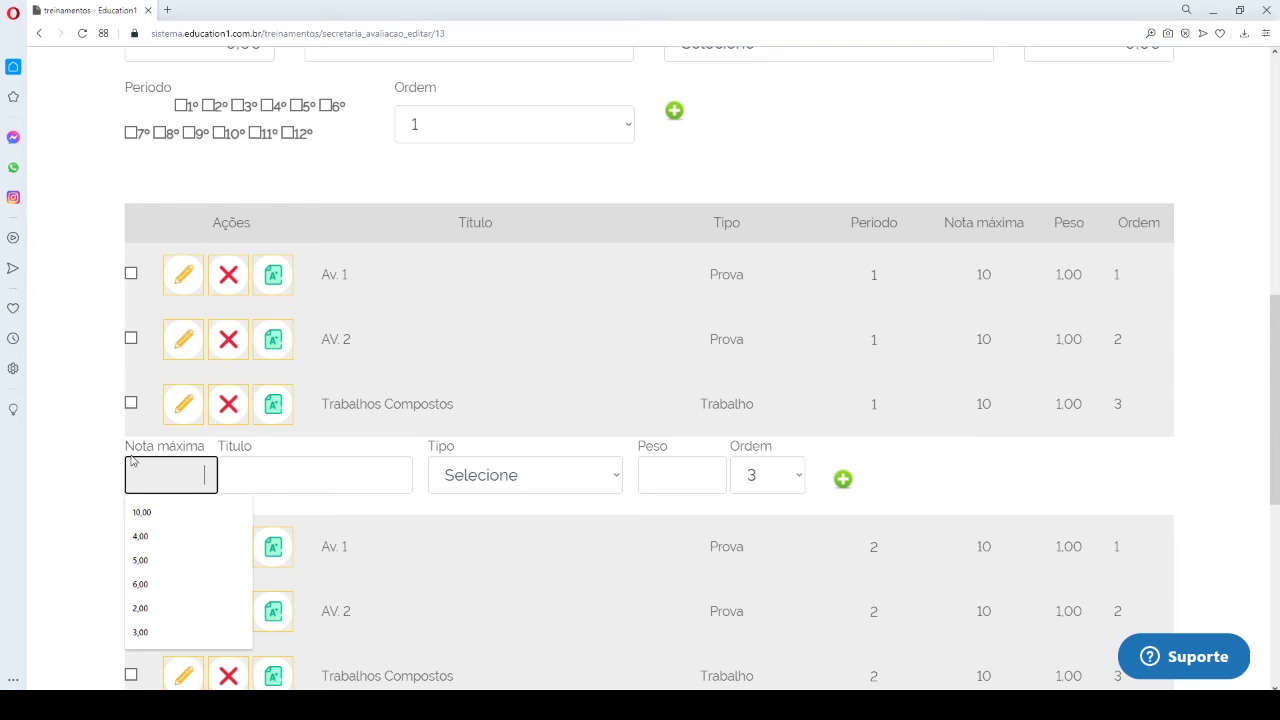
{"action": "type", "text": "1"}
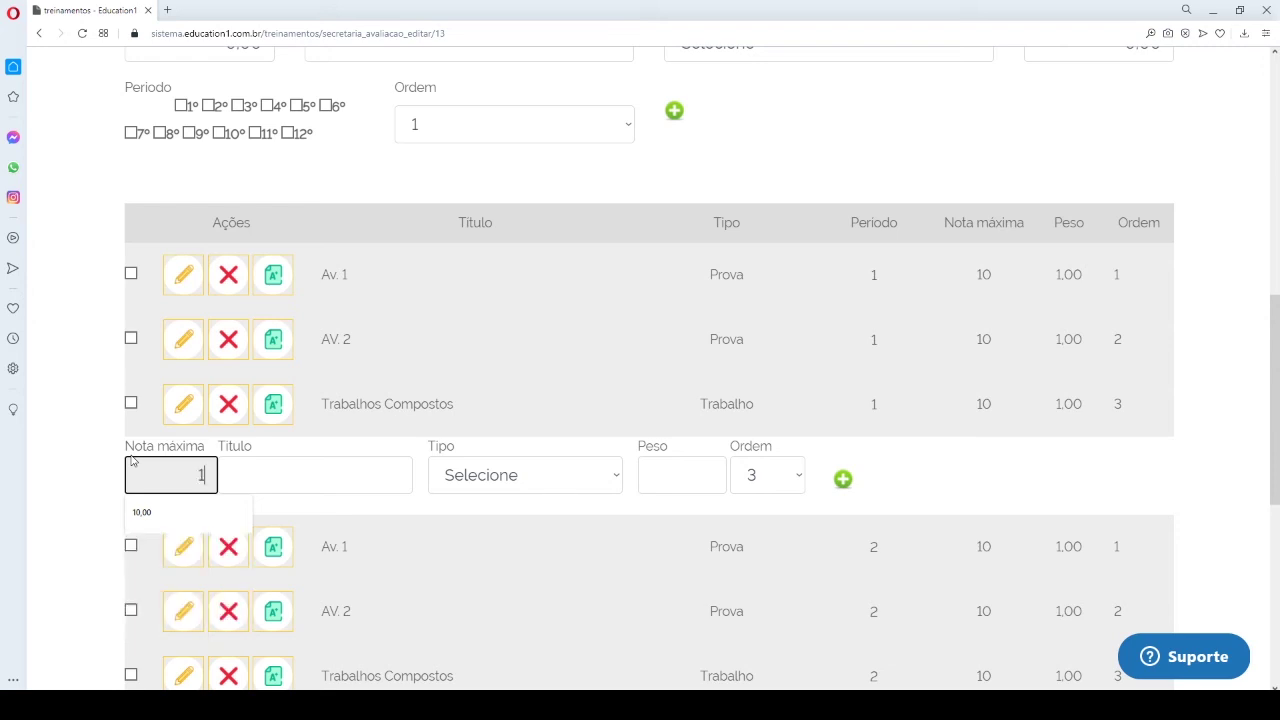
{"action": "type", "text": "0.00"}
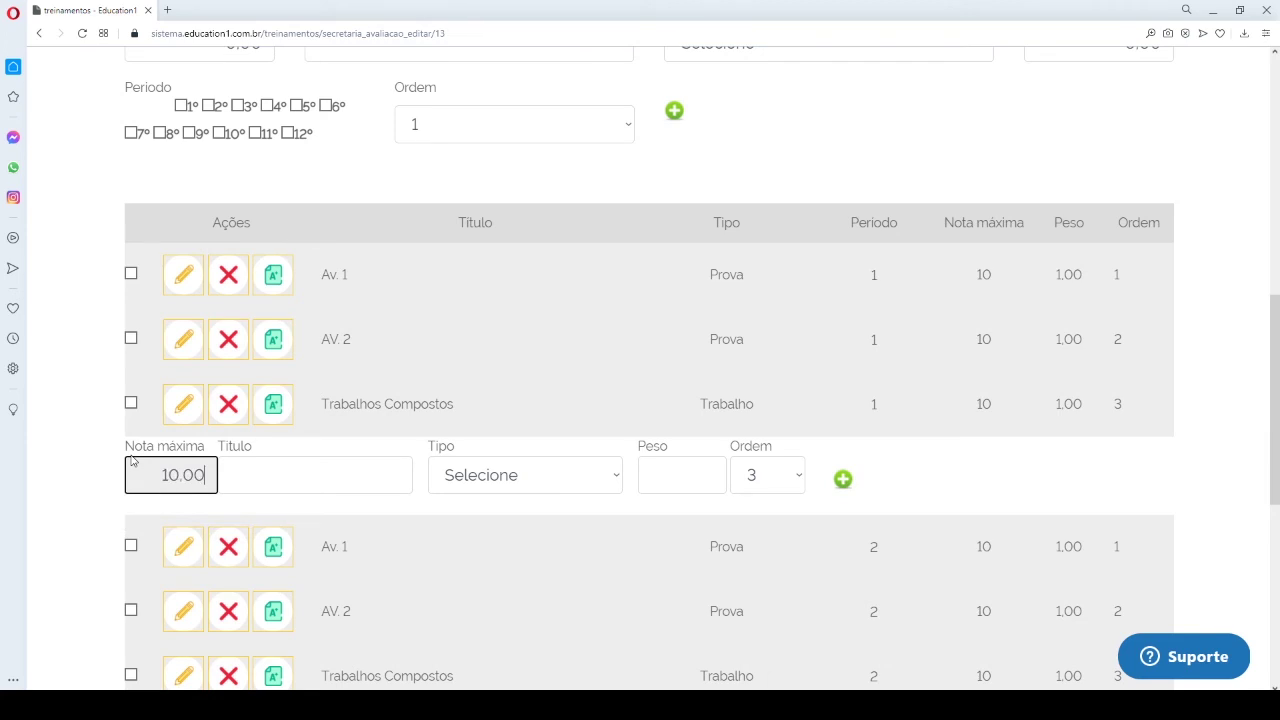
{"action": "key", "text": "Tab"}
{"action": "type", "text": "Trabalho"}
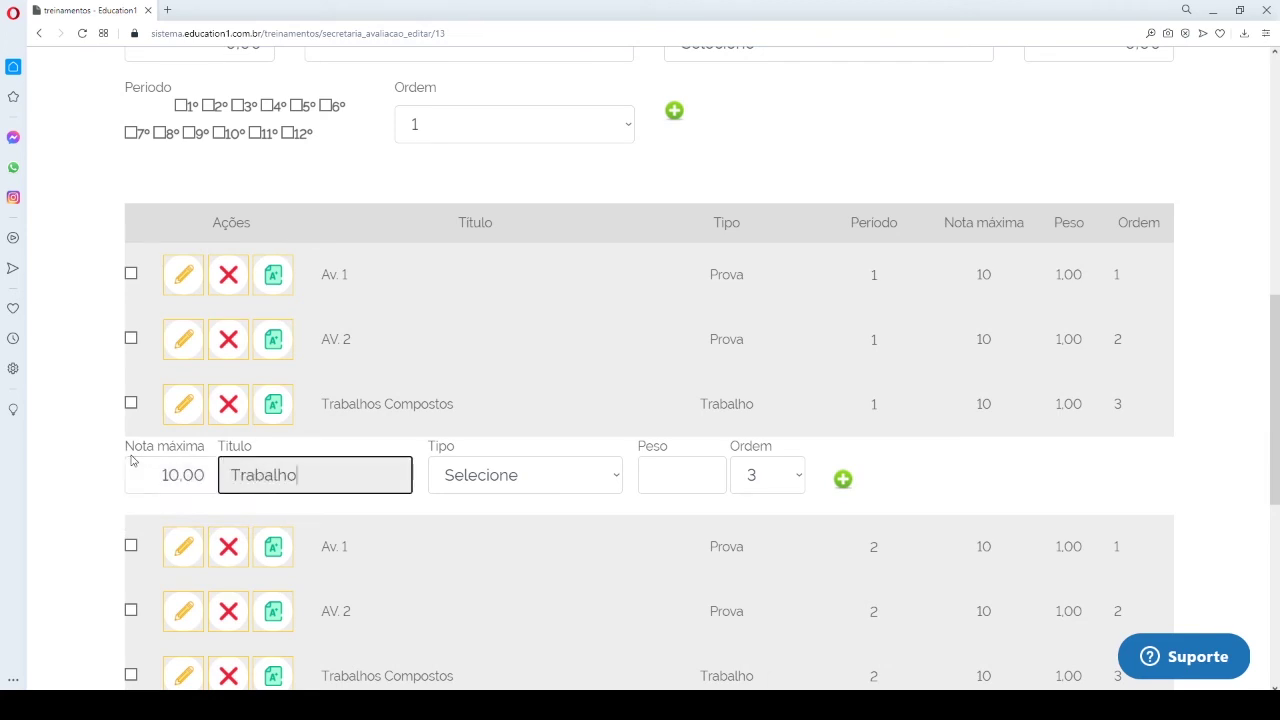
{"action": "type", "text": " 1"}
{"action": "key", "text": "Tab"}
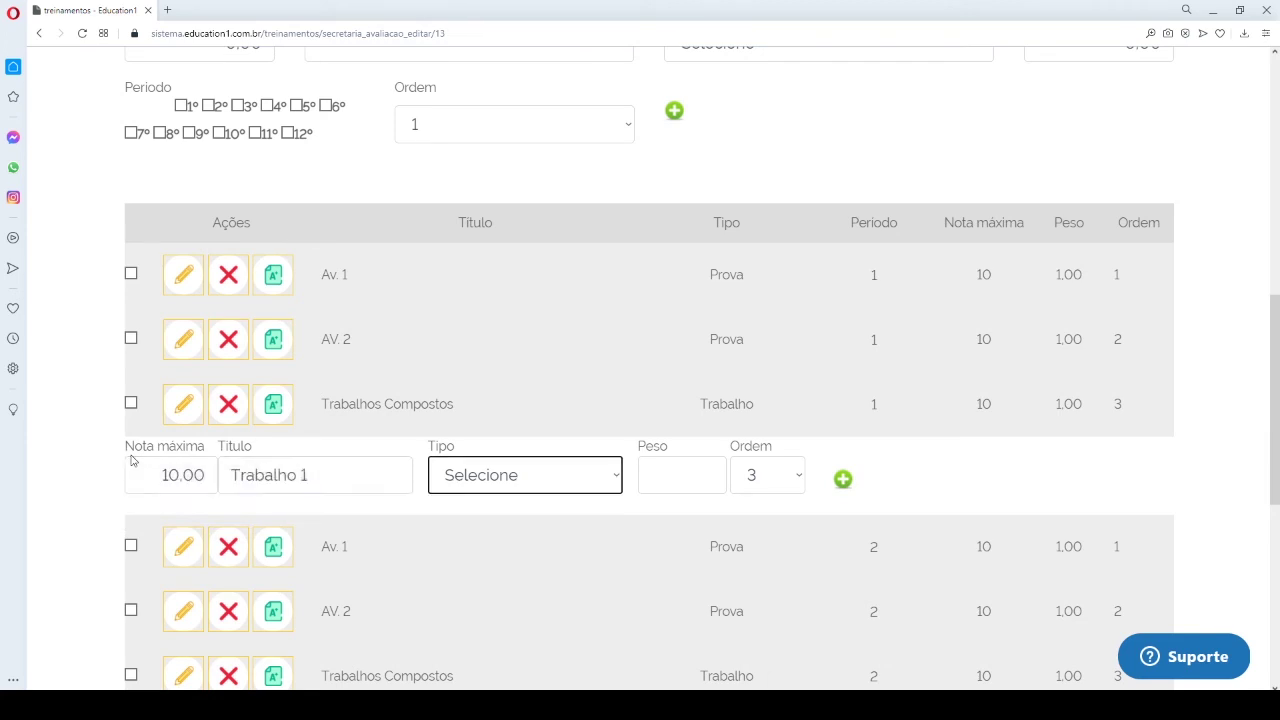
- Give the Trabalho 1 sub-assessment type Trabalho, weight 1,00 and order 4, and add it
{"action": "key", "text": "t"}
{"action": "key", "text": "Tab"}
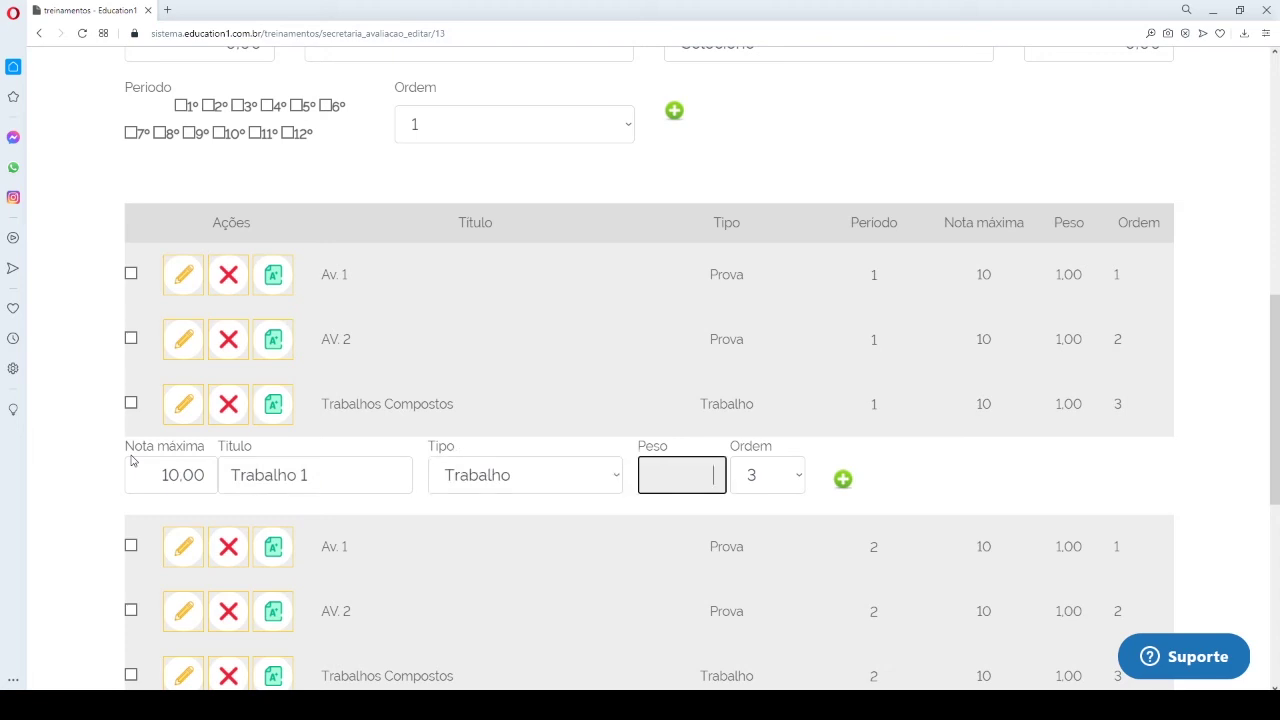
{"action": "type", "text": "1,00"}
{"action": "left_click", "coordinate": [795, 490]}
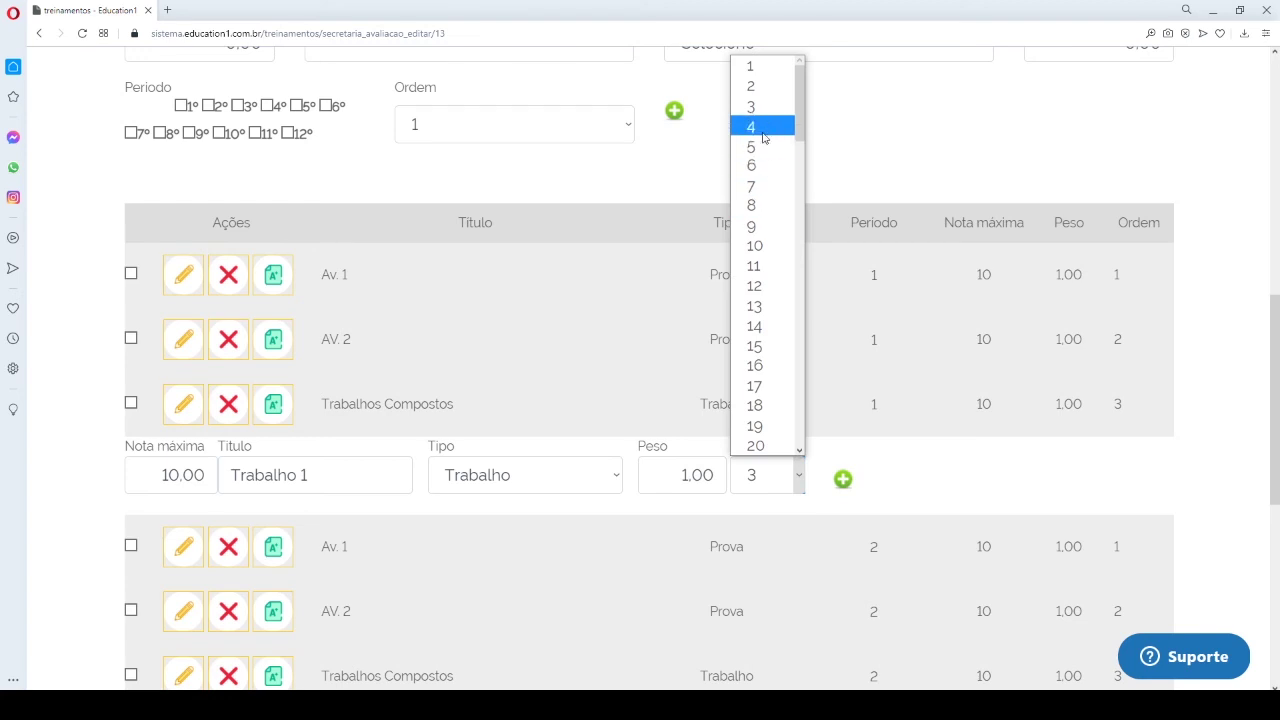
{"action": "left_click", "coordinate": [762, 126]}
{"action": "left_click", "coordinate": [843, 480]}
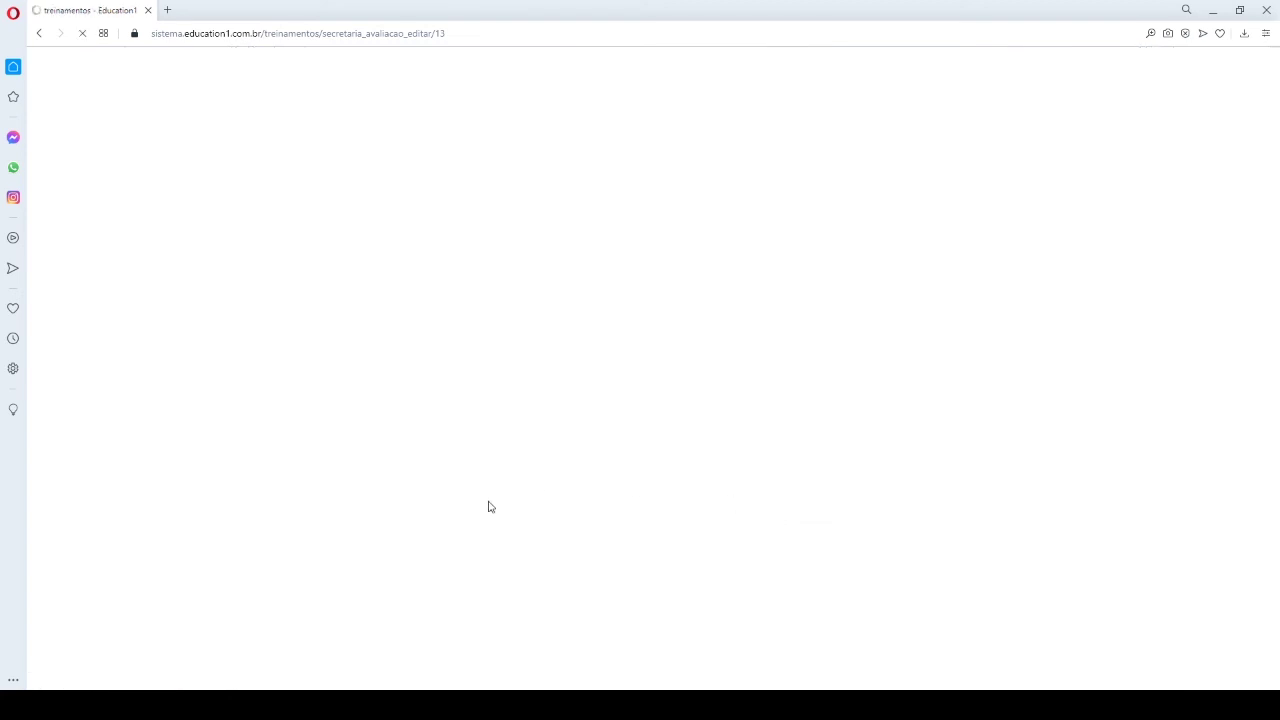
- Start another sub-assessment under the period 1 Trabalhos Compostos entry with maximum grade 10,00 and title Trabalho 2
{"action": "scroll", "coordinate": [463, 480], "scroll_direction": "down", "scroll_amount": 6}
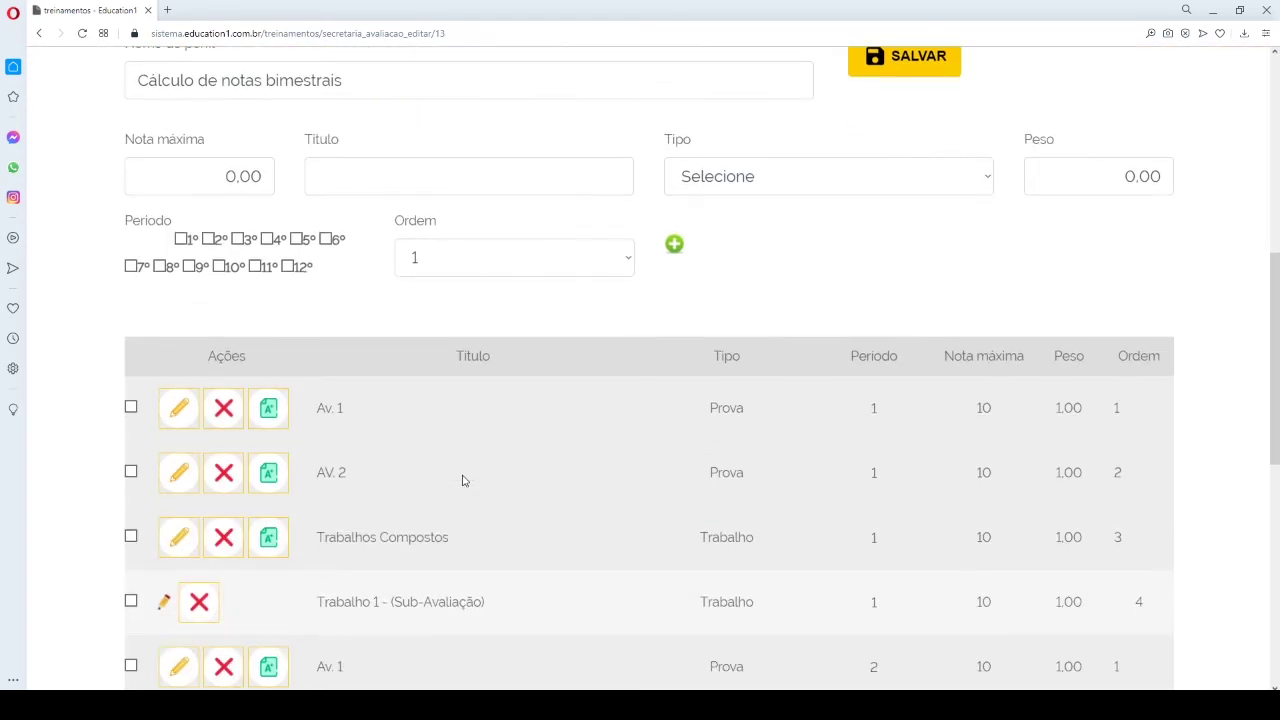
{"action": "left_click_drag", "start_coordinate": [318, 337], "coordinate": [452, 342]}
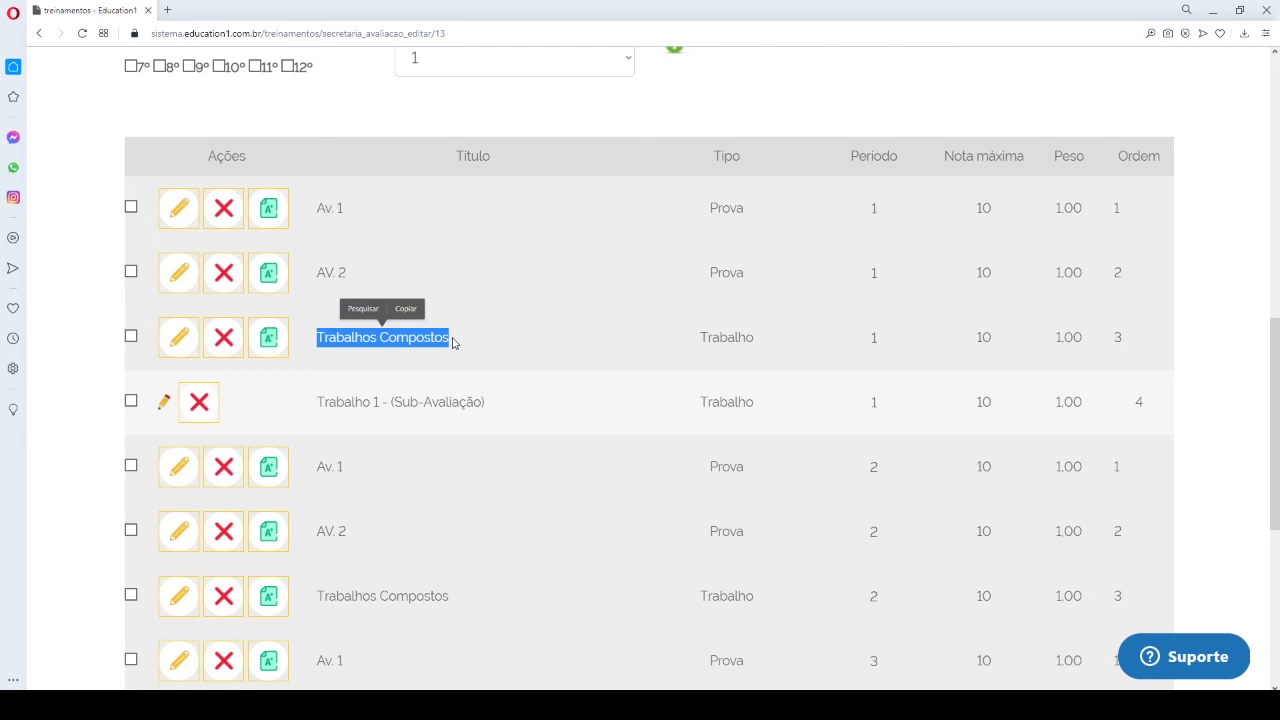
{"action": "left_click", "coordinate": [432, 358]}
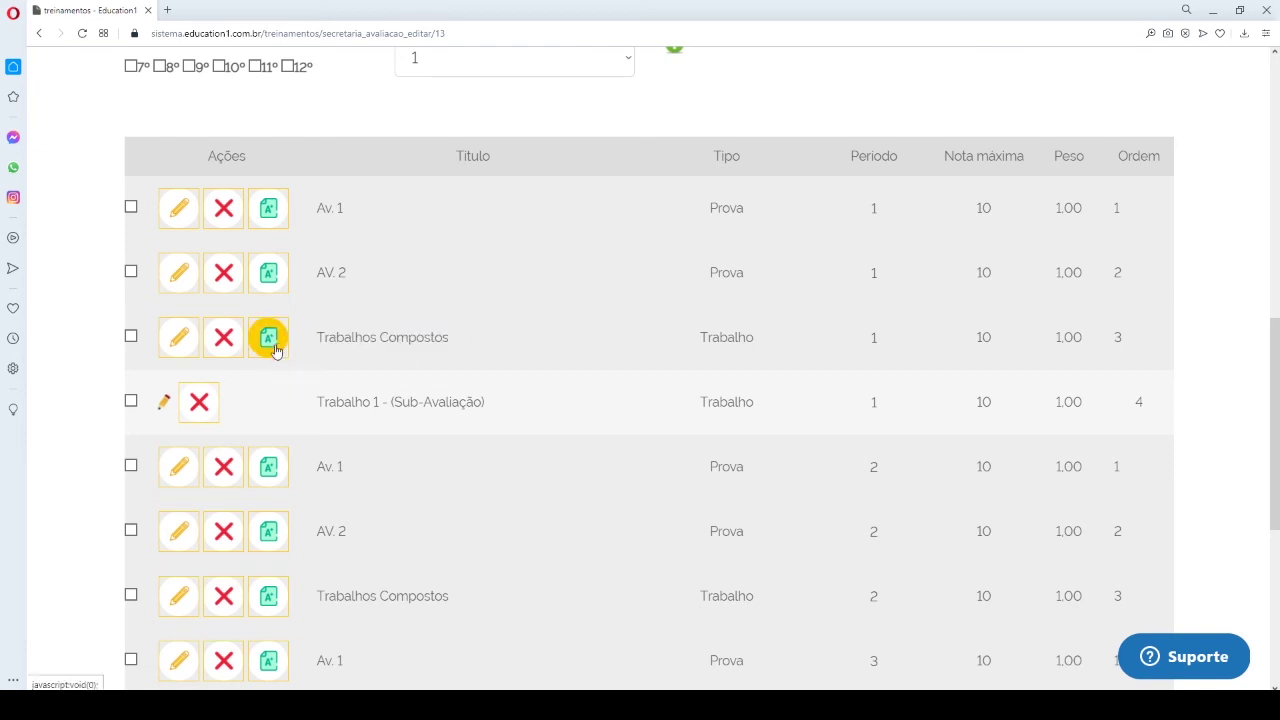
{"action": "left_click", "coordinate": [268, 338]}
{"action": "left_click", "coordinate": [195, 405]}
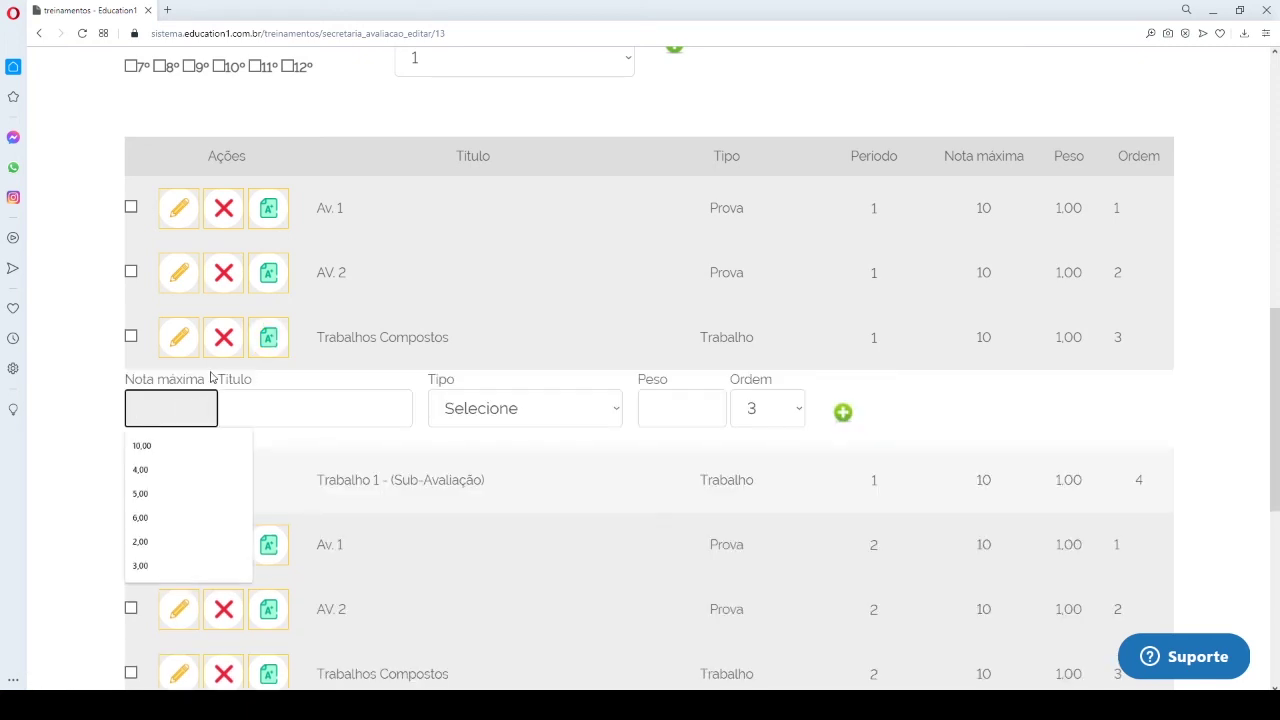
{"action": "type", "text": "10,00"}
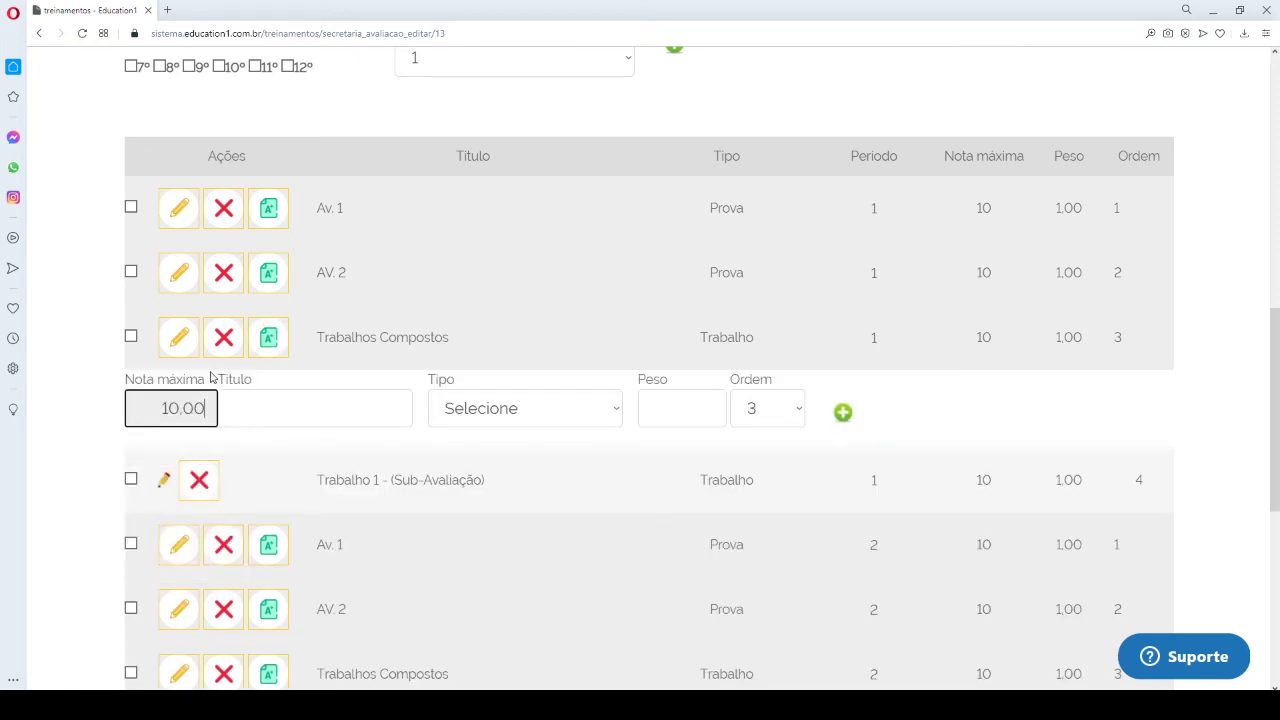
{"action": "key", "text": "Tab"}
{"action": "type", "text": "Trabalho 2"}
{"action": "key", "text": "Tab"}
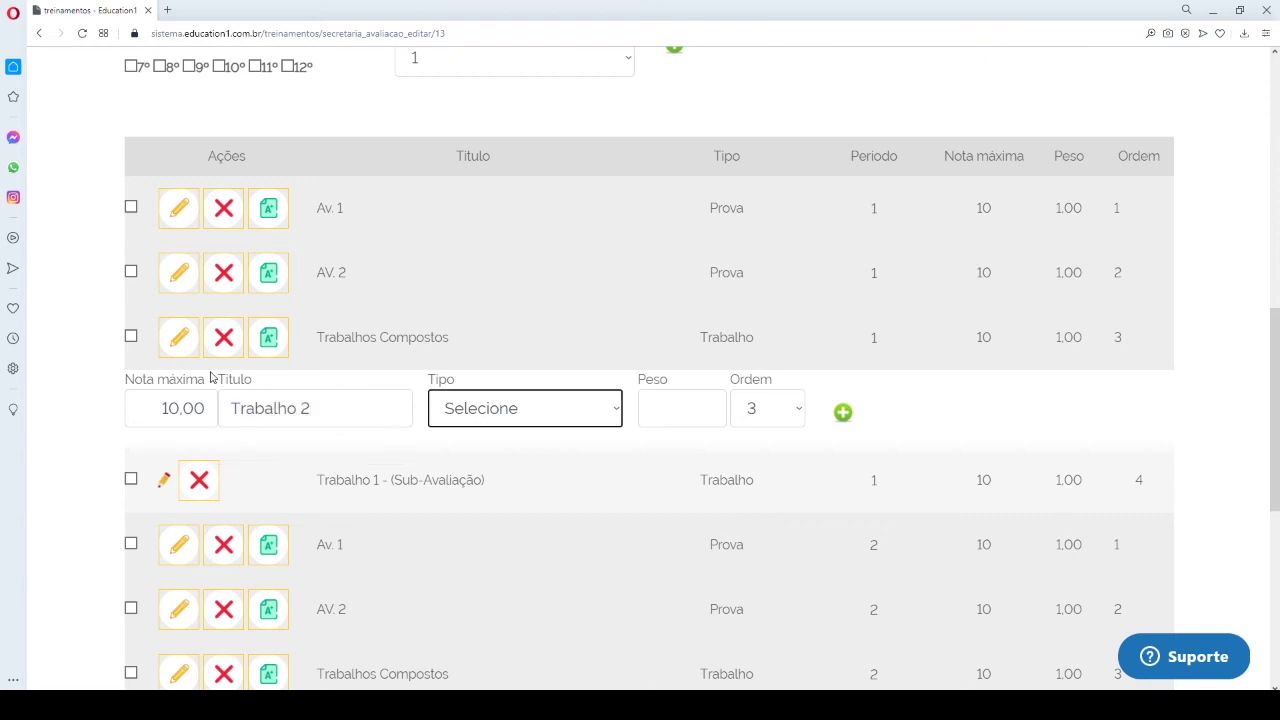
- Give the Trabalho 2 sub-assessment type Trabalho, weight 1,00 and order 5, and add it
{"action": "key", "text": "t"}
{"action": "key", "text": "Tab"}
{"action": "type", "text": "1,00"}
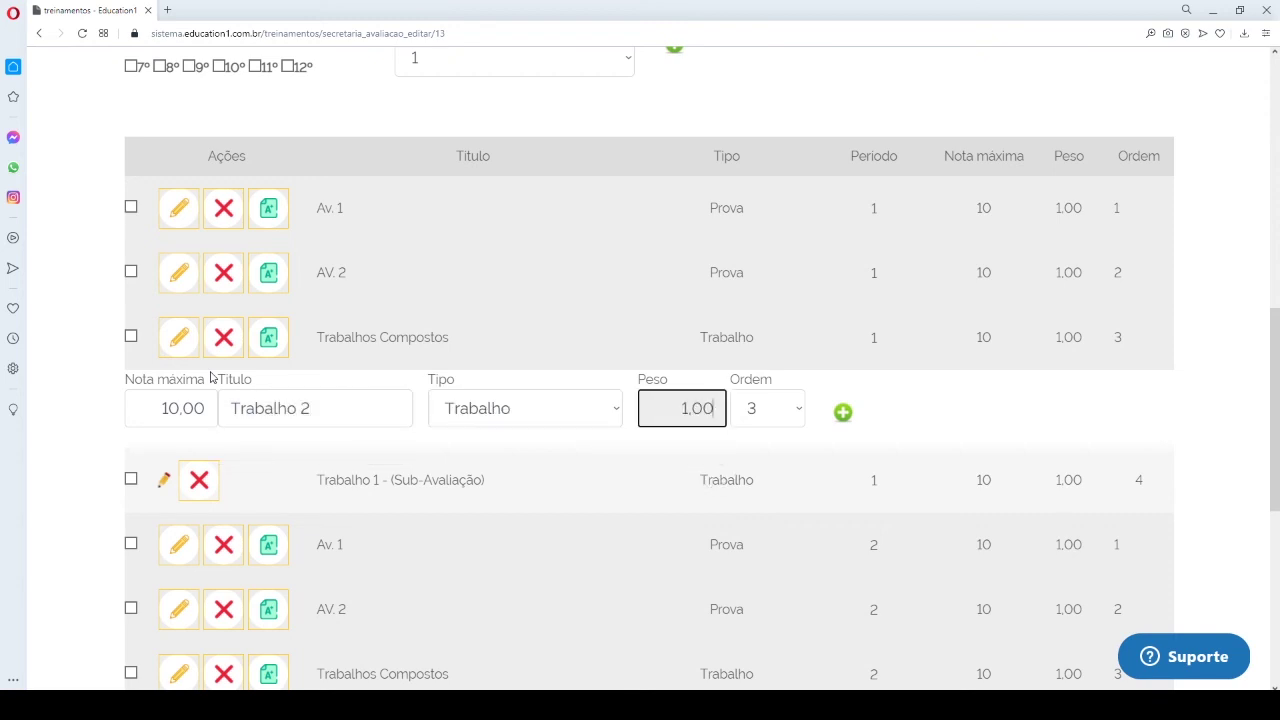
{"action": "key", "text": "Tab"}
{"action": "key", "text": "5"}
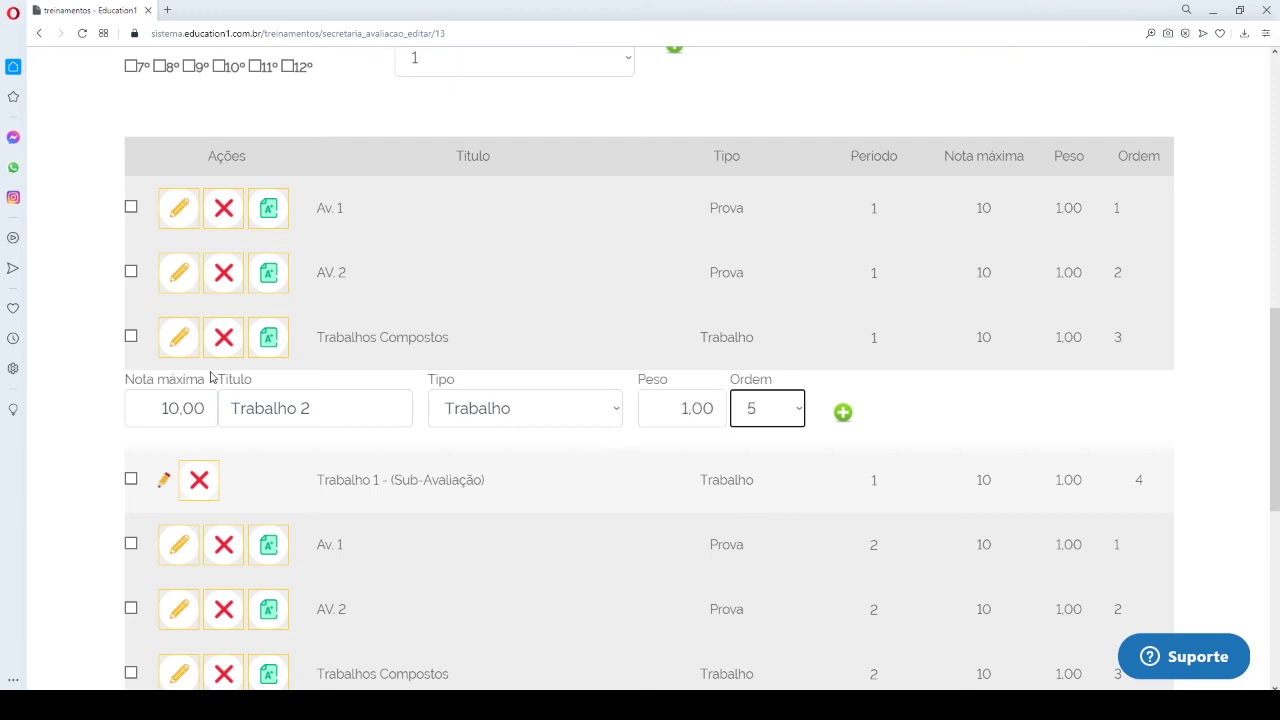
{"action": "left_click", "coordinate": [841, 413]}
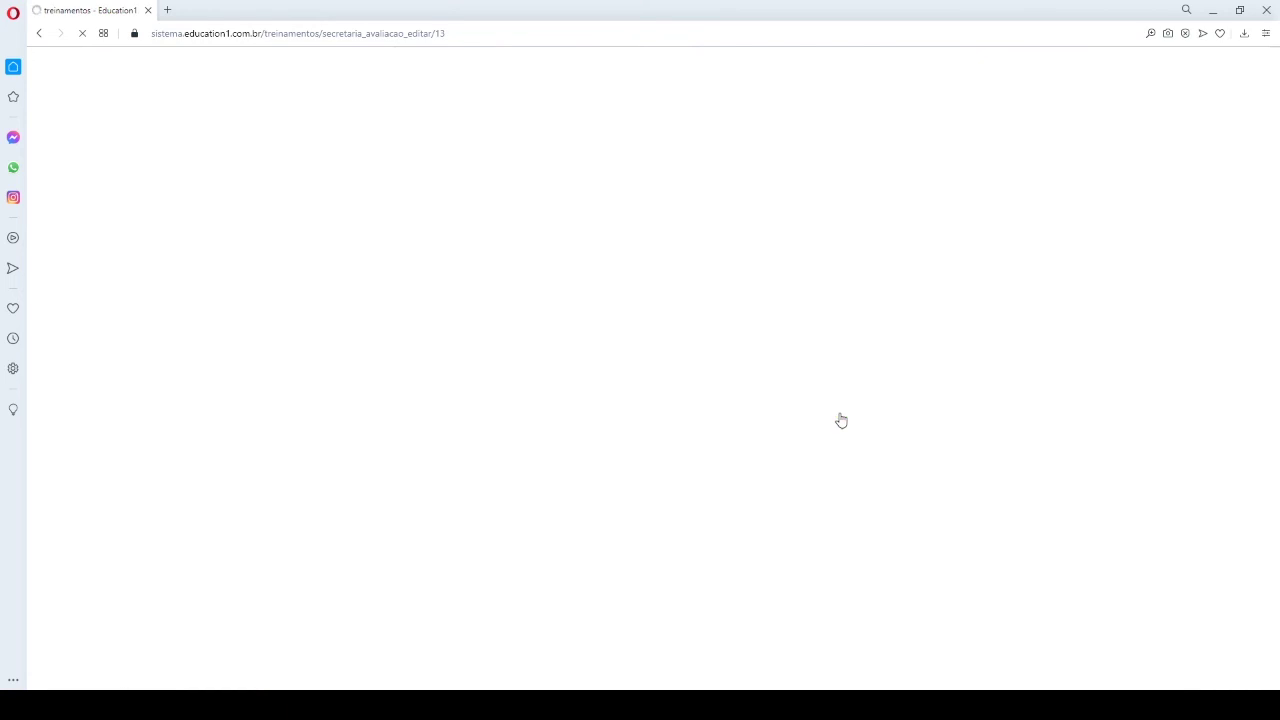
- Review the profile's assessment list across the four periods, including the sub-assessments under the period 1 Trabalhos Compostos entry
{"action": "scroll", "coordinate": [700, 435], "scroll_direction": "down", "scroll_amount": 6}
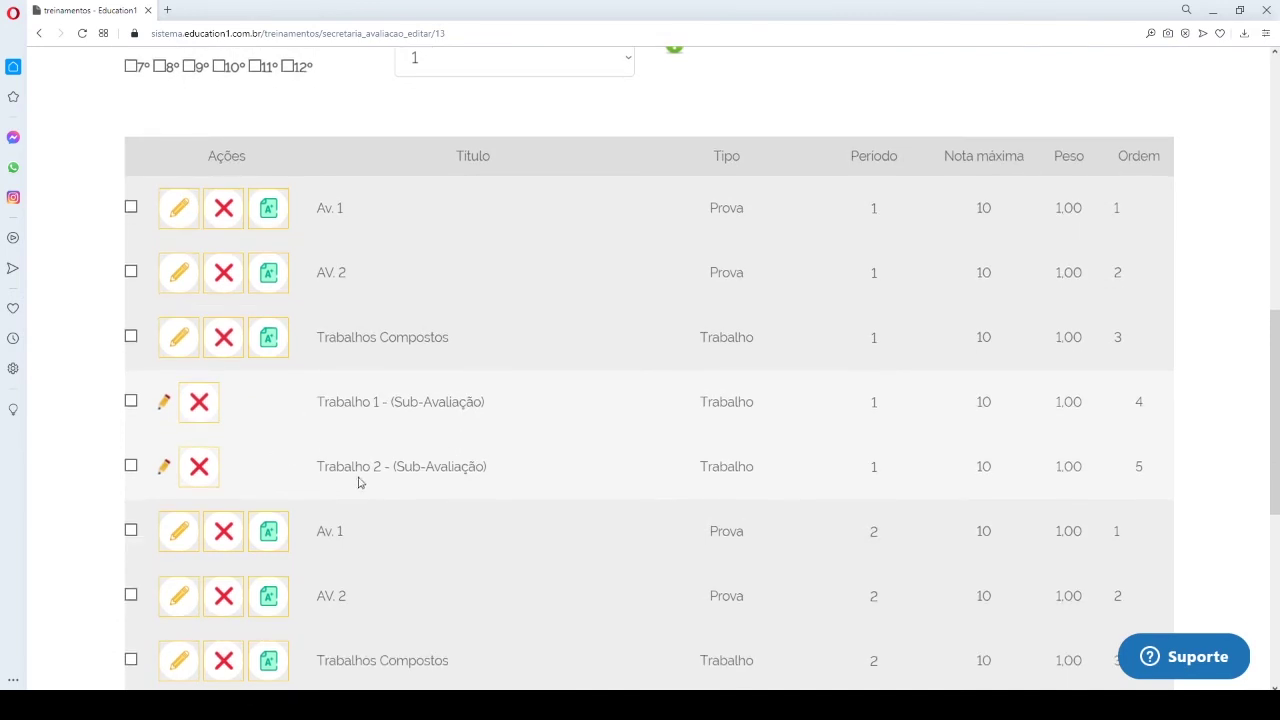
{"action": "scroll", "coordinate": [334, 467], "scroll_direction": "down", "scroll_amount": 2}
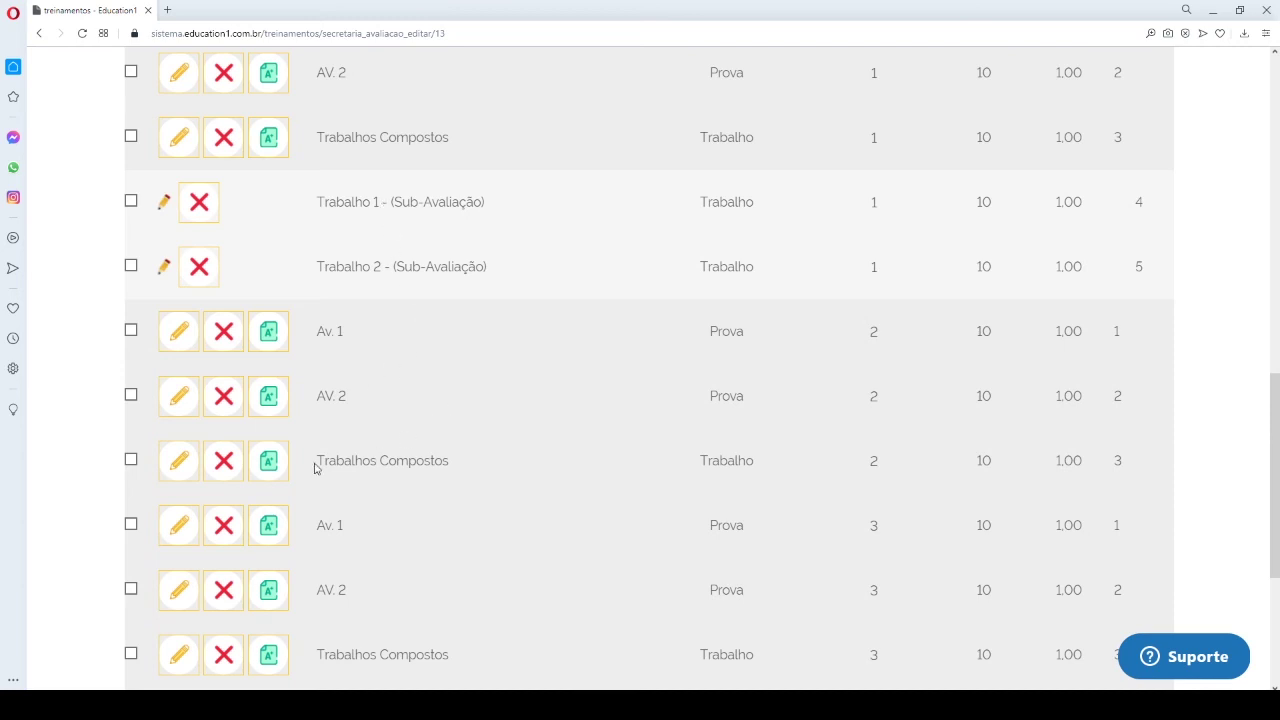
{"action": "scroll", "coordinate": [396, 475], "scroll_direction": "down", "scroll_amount": 2}
{"action": "scroll", "coordinate": [396, 470], "scroll_direction": "down", "scroll_amount": 1}
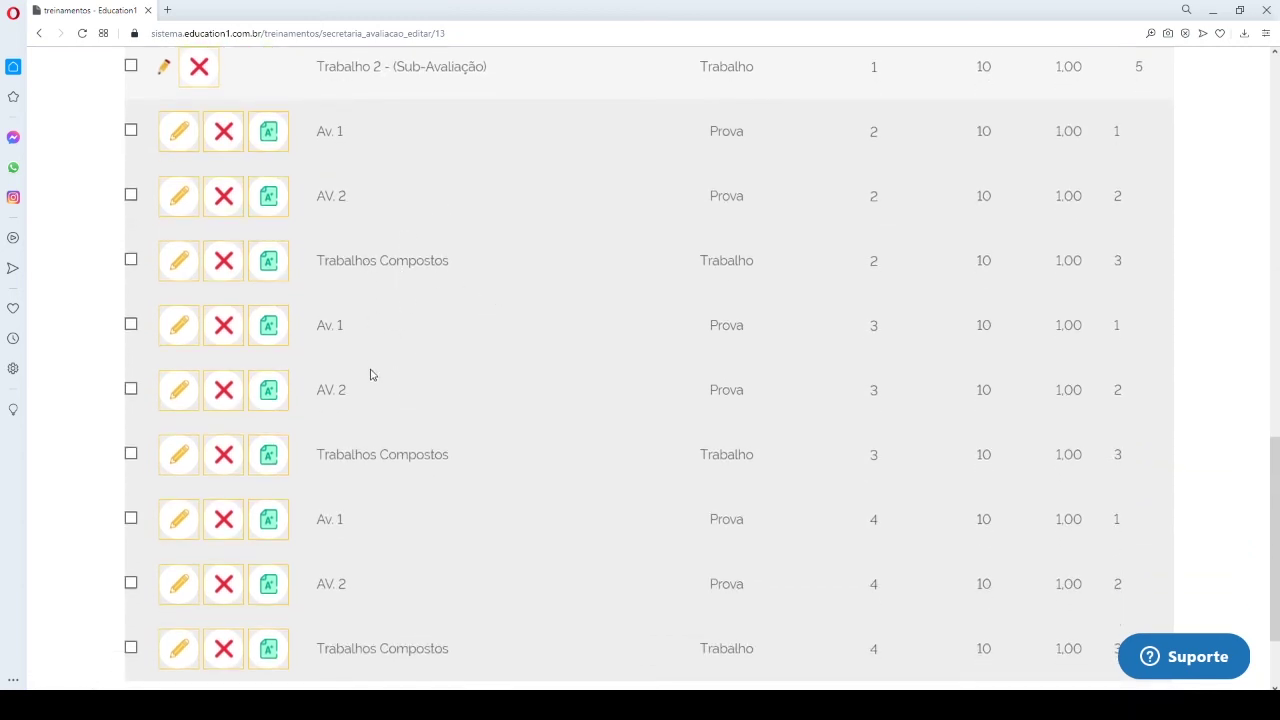
{"action": "scroll", "coordinate": [366, 350], "scroll_direction": "up", "scroll_amount": 4}
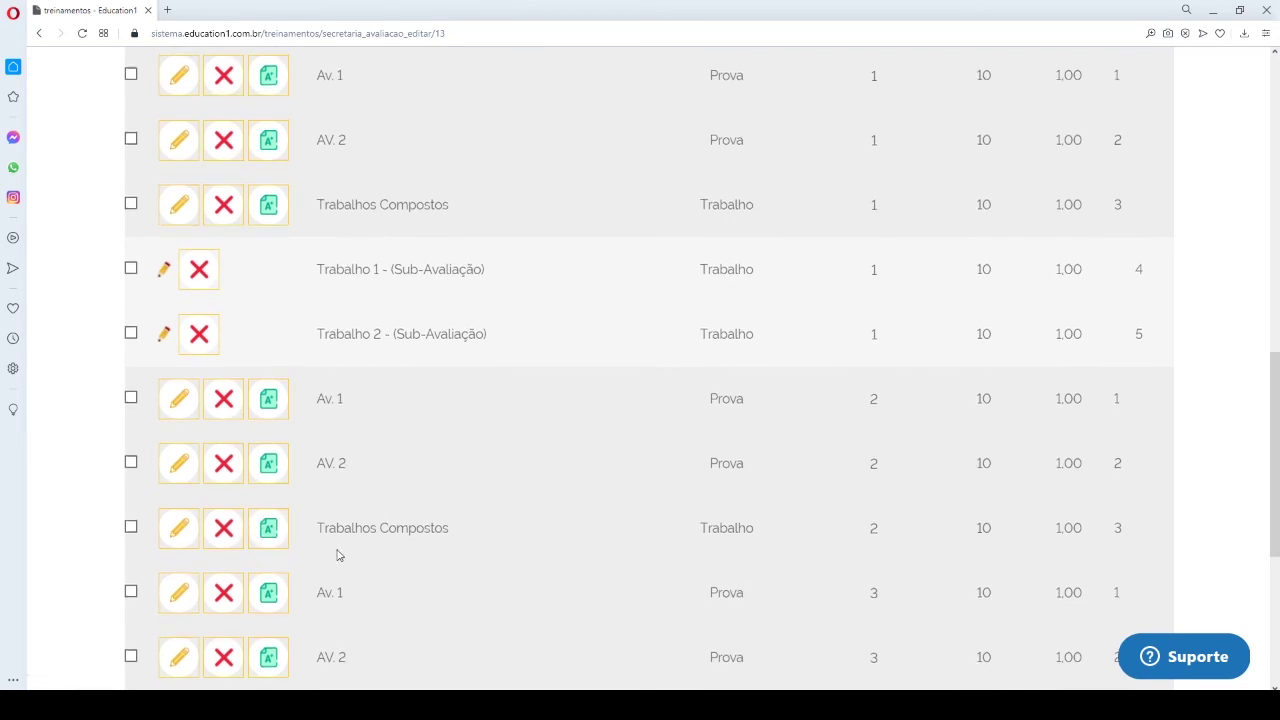
{"action": "scroll", "coordinate": [340, 558], "scroll_direction": "up", "scroll_amount": 3}
{"action": "scroll", "coordinate": [352, 565], "scroll_direction": "up", "scroll_amount": 1}
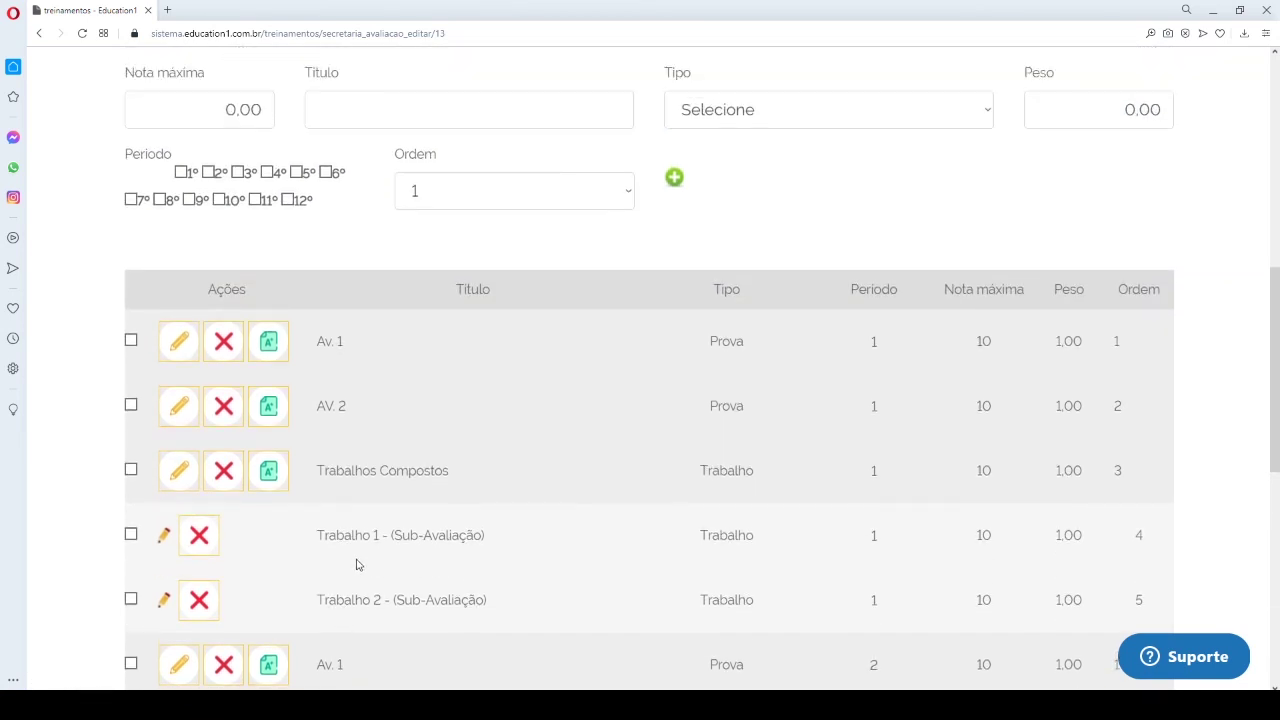
{"action": "scroll", "coordinate": [357, 566], "scroll_direction": "up", "scroll_amount": 1}
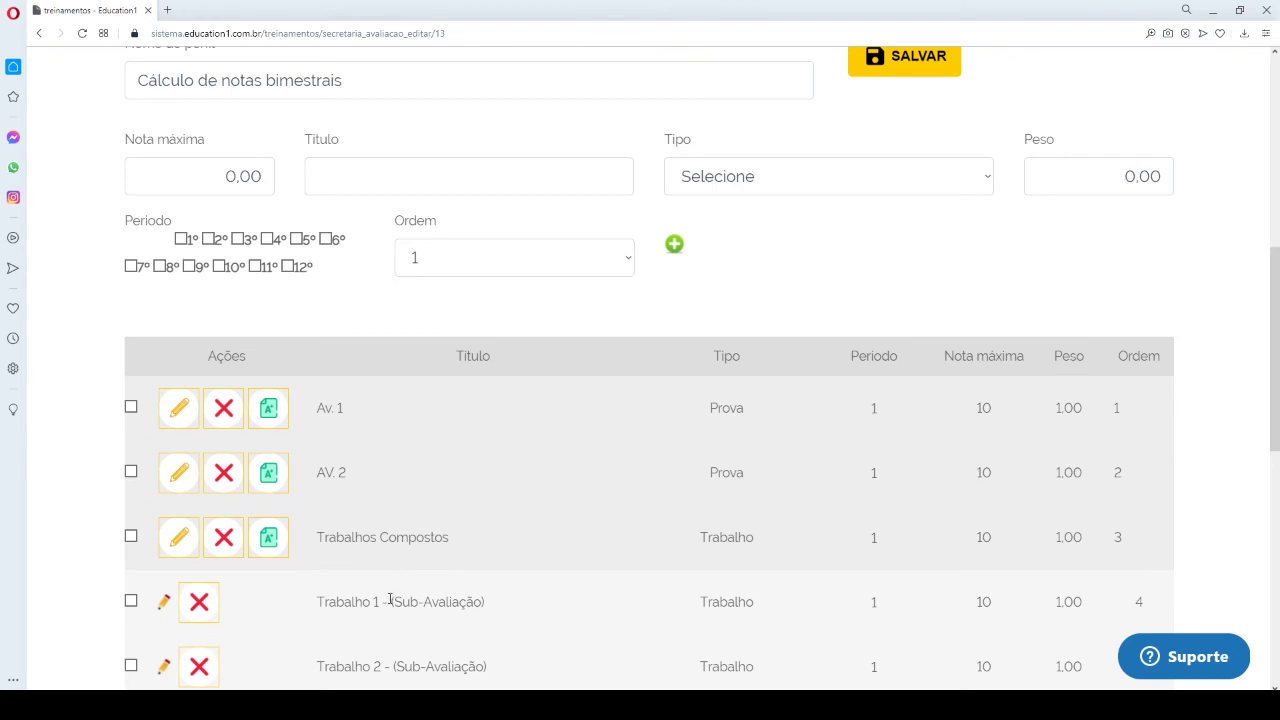
- Start a new assessment with maximum grade 10,00, title Rec. Bimestral and type Rec
{"action": "left_click", "coordinate": [234, 178]}
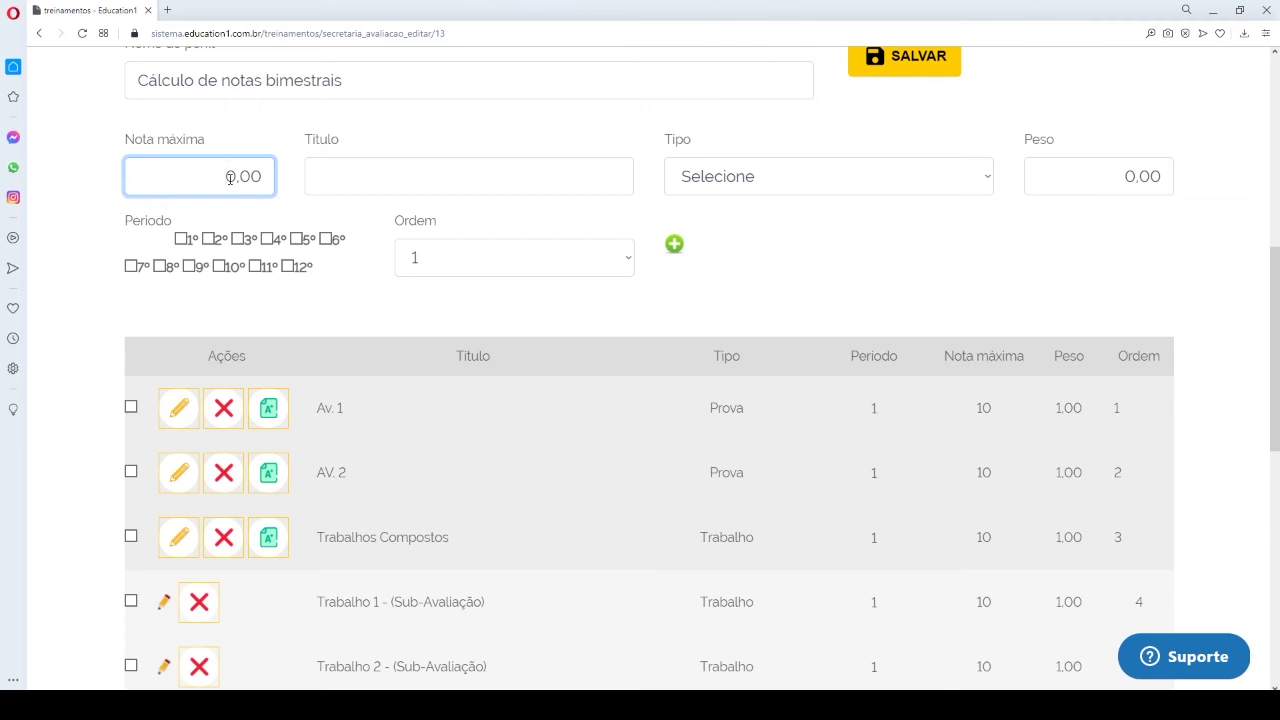
{"action": "type", "text": "1"}
{"action": "key", "text": "Tab"}
{"action": "type", "text": "Recp."}
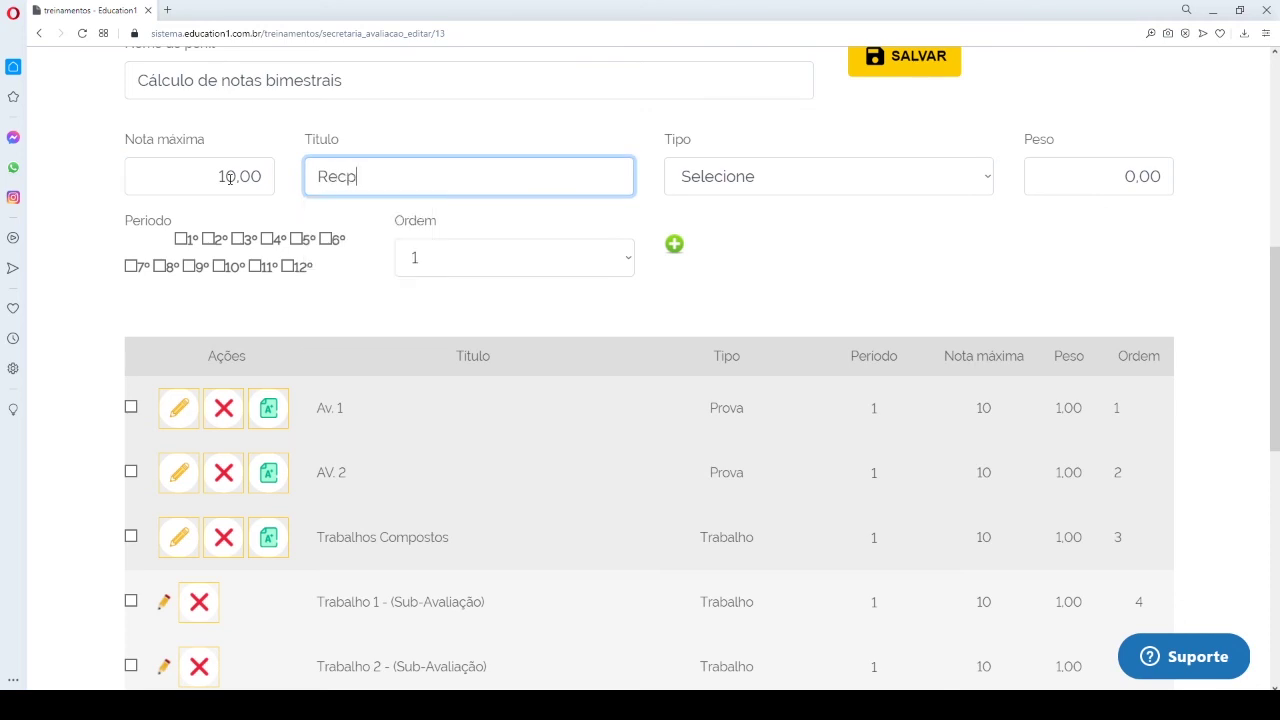
{"action": "key", "text": "BackSpace"}
{"action": "key", "text": "BackSpace"}
{"action": "key", "text": "BackSpace"}
{"action": "type", "text": ". Bimestral"}
{"action": "key", "text": "Tab"}
{"action": "type", "text": "rec"}
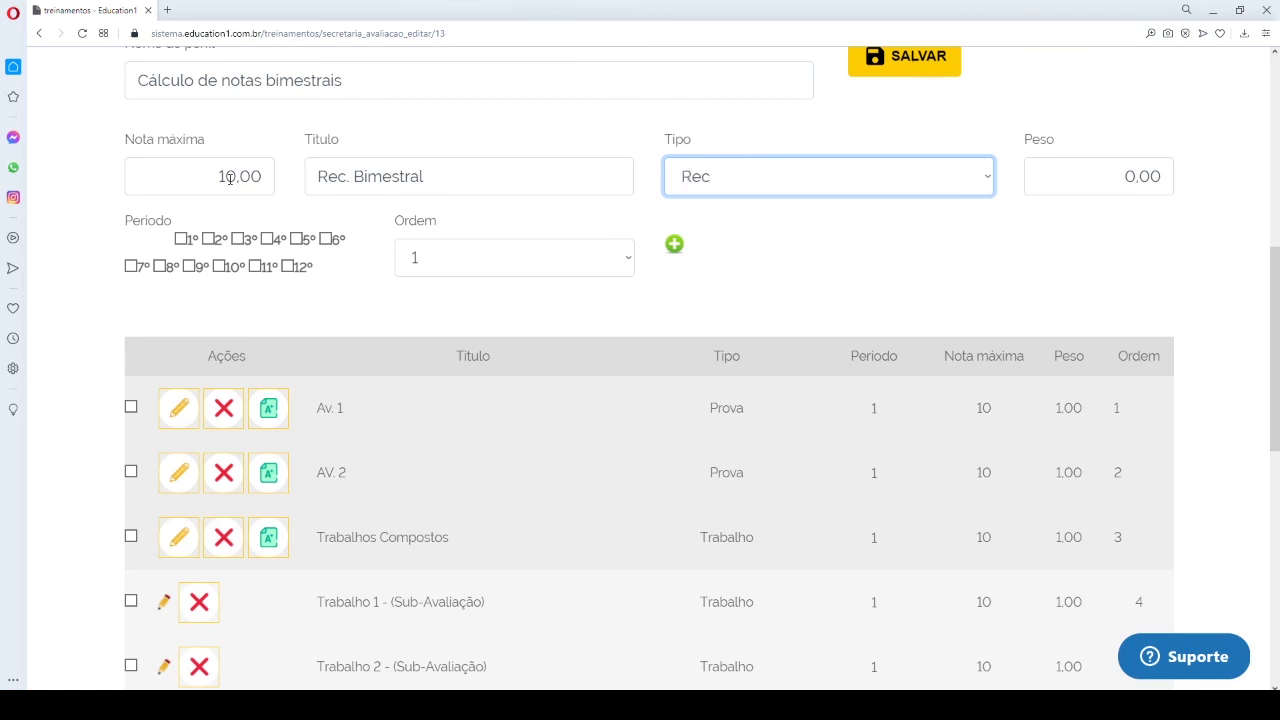
- Give the Rec. Bimestral assessment weight 1,00, periods 1º to 4º and order 10, and add it
{"action": "double_click", "coordinate": [1130, 177]}
{"action": "type", "text": "1"}
{"action": "left_click", "coordinate": [181, 239]}
{"action": "left_click", "coordinate": [209, 239]}
{"action": "left_click", "coordinate": [239, 239]}
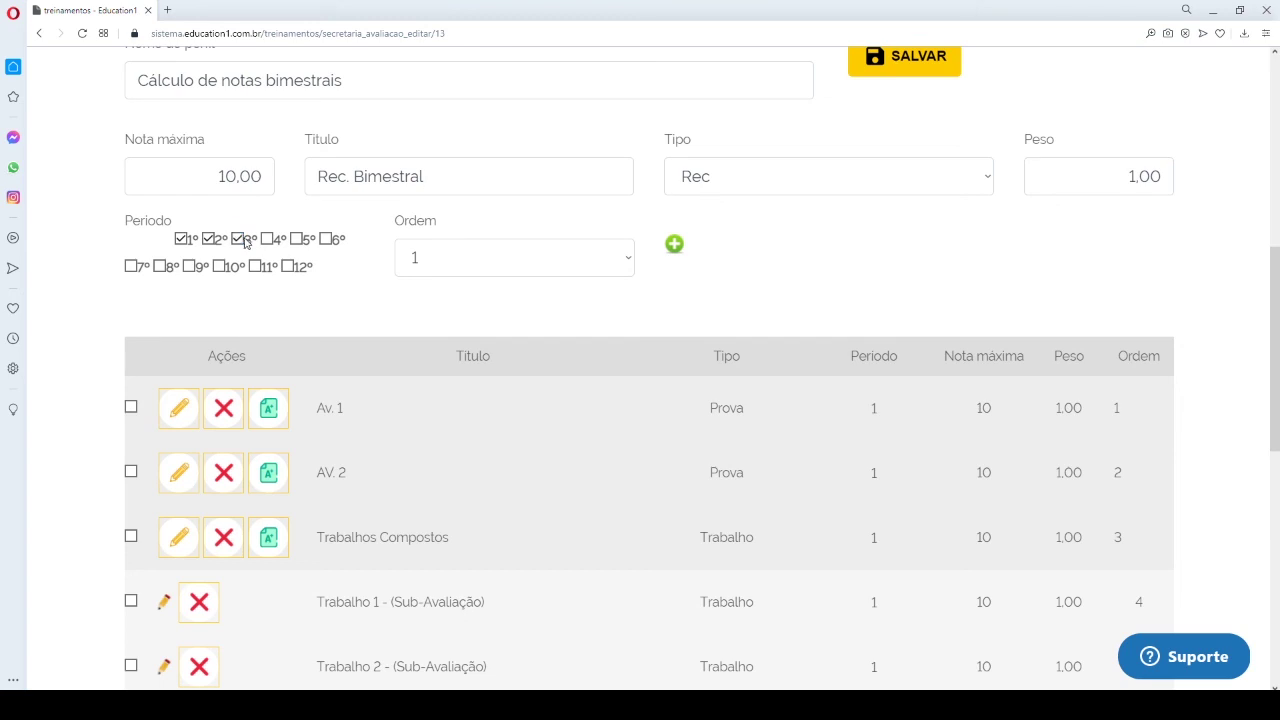
{"action": "left_click", "coordinate": [267, 240]}
{"action": "left_click", "coordinate": [459, 264]}
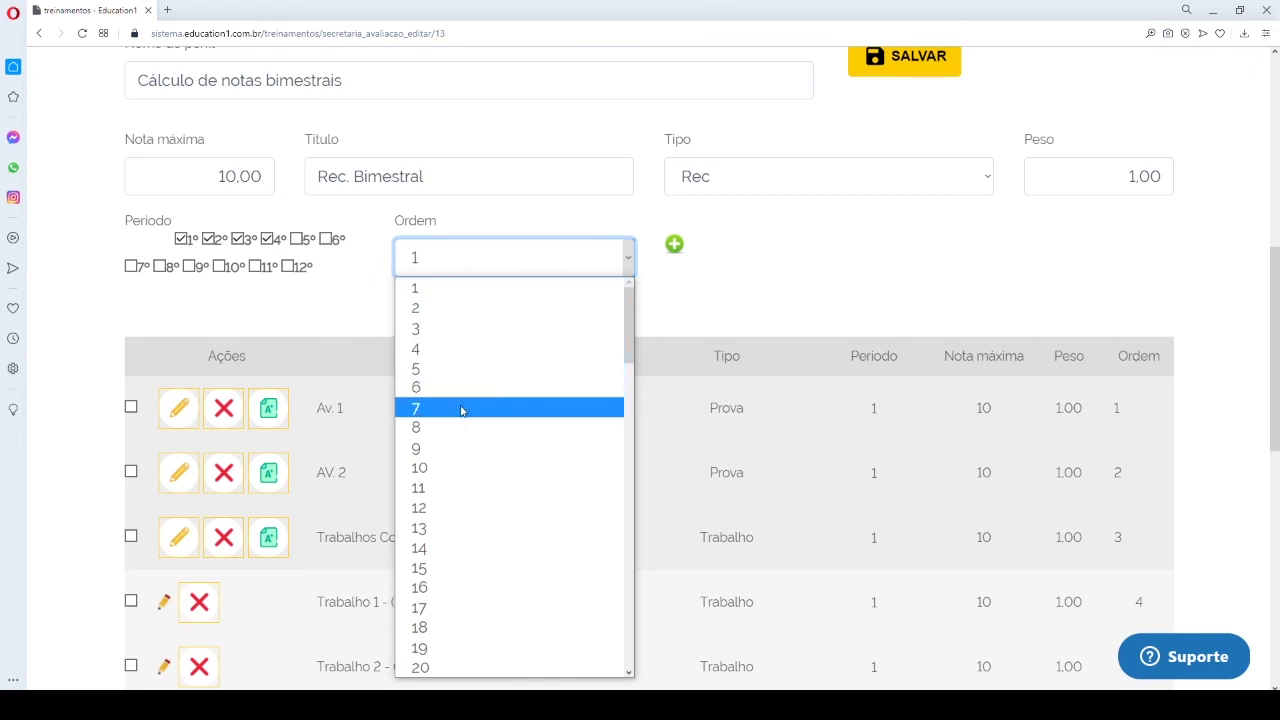
{"action": "left_click", "coordinate": [458, 467]}
{"action": "left_click", "coordinate": [674, 245]}
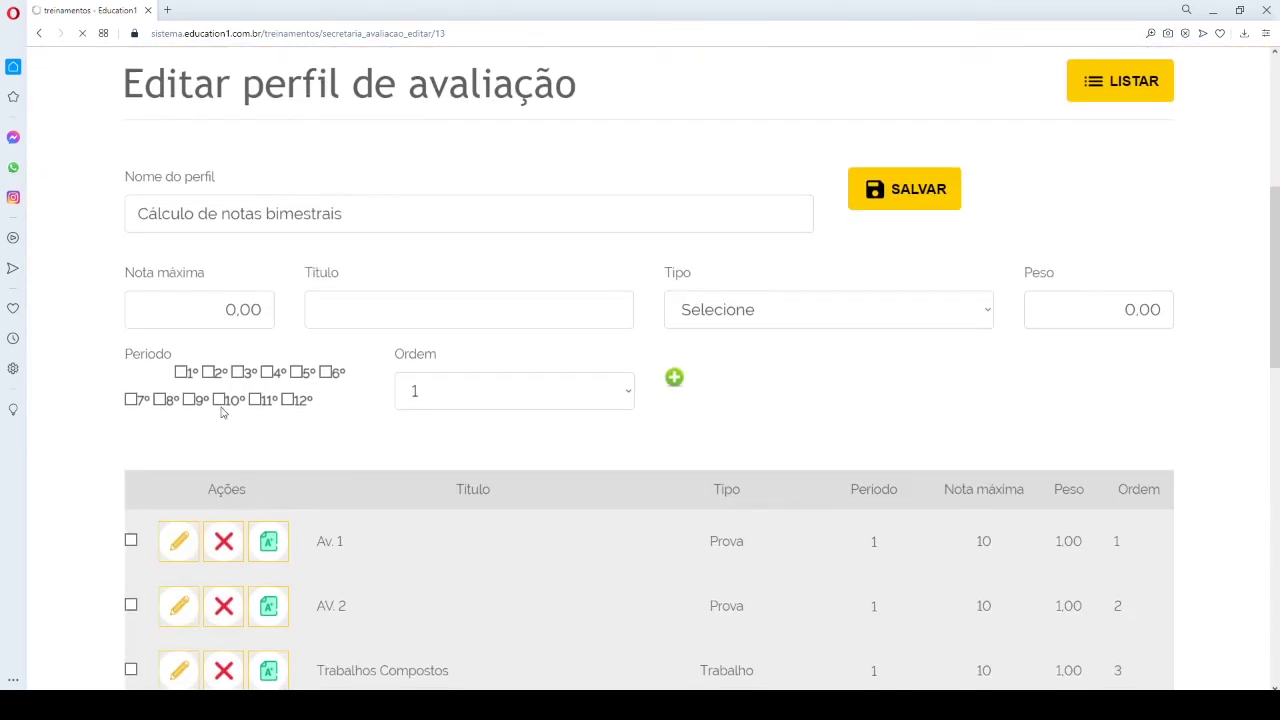
- Start another assessment with maximum grade 10,00, title Rec. Final, type Rec. Final and weight 1,00
{"action": "left_click", "coordinate": [214, 311]}
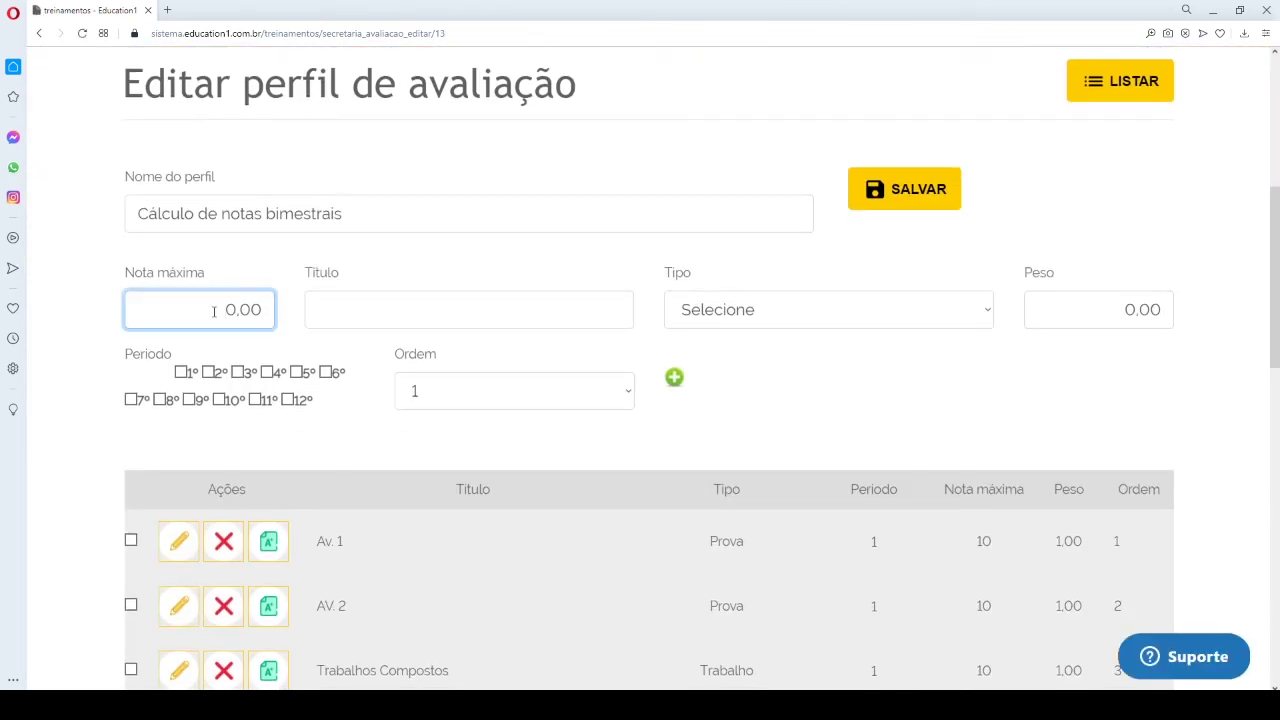
{"action": "type", "text": "1"}
{"action": "type", "text": "Rec. Final"}
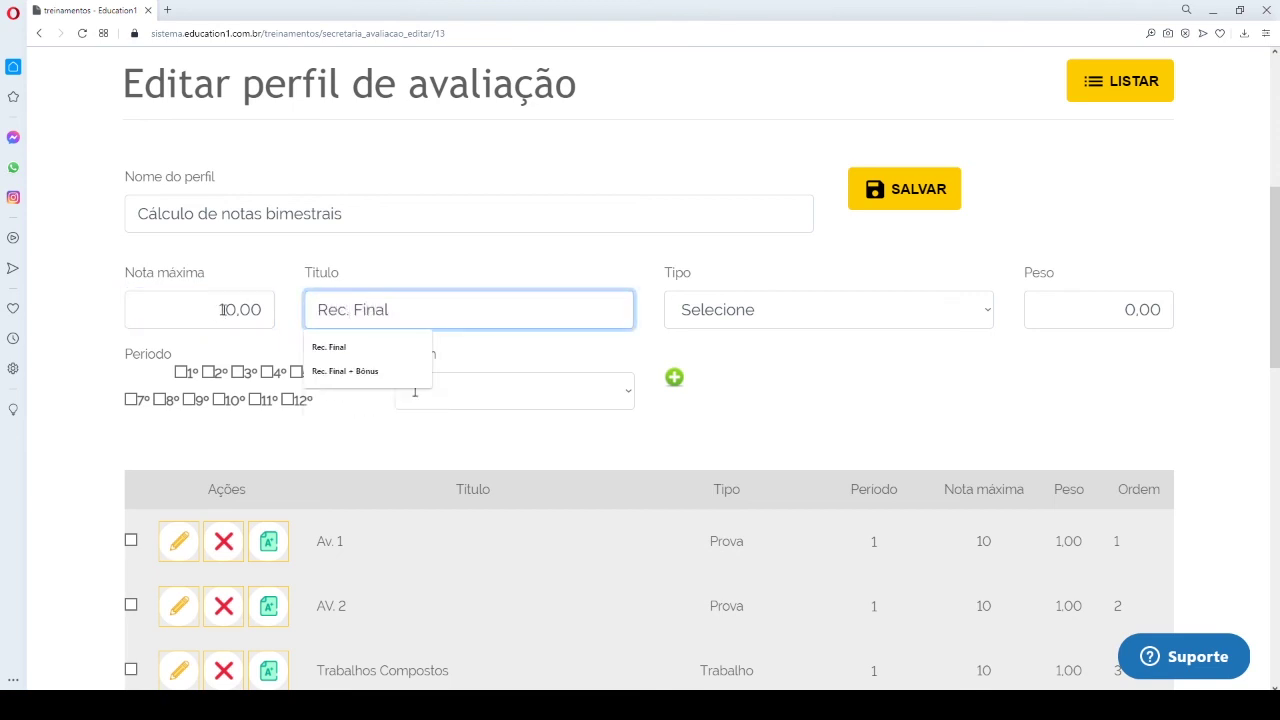
{"action": "left_click", "coordinate": [749, 311]}
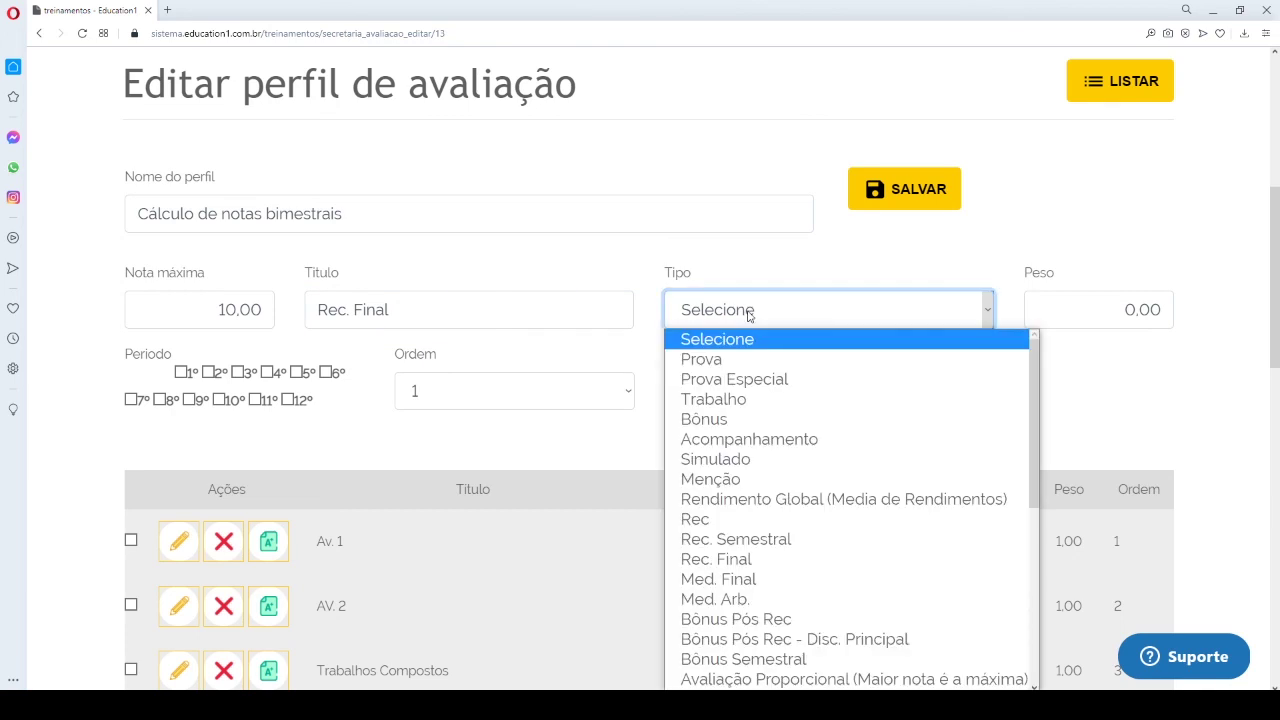
{"action": "left_click", "coordinate": [764, 568]}
{"action": "double_click", "coordinate": [1130, 310]}
{"action": "type", "text": "1"}
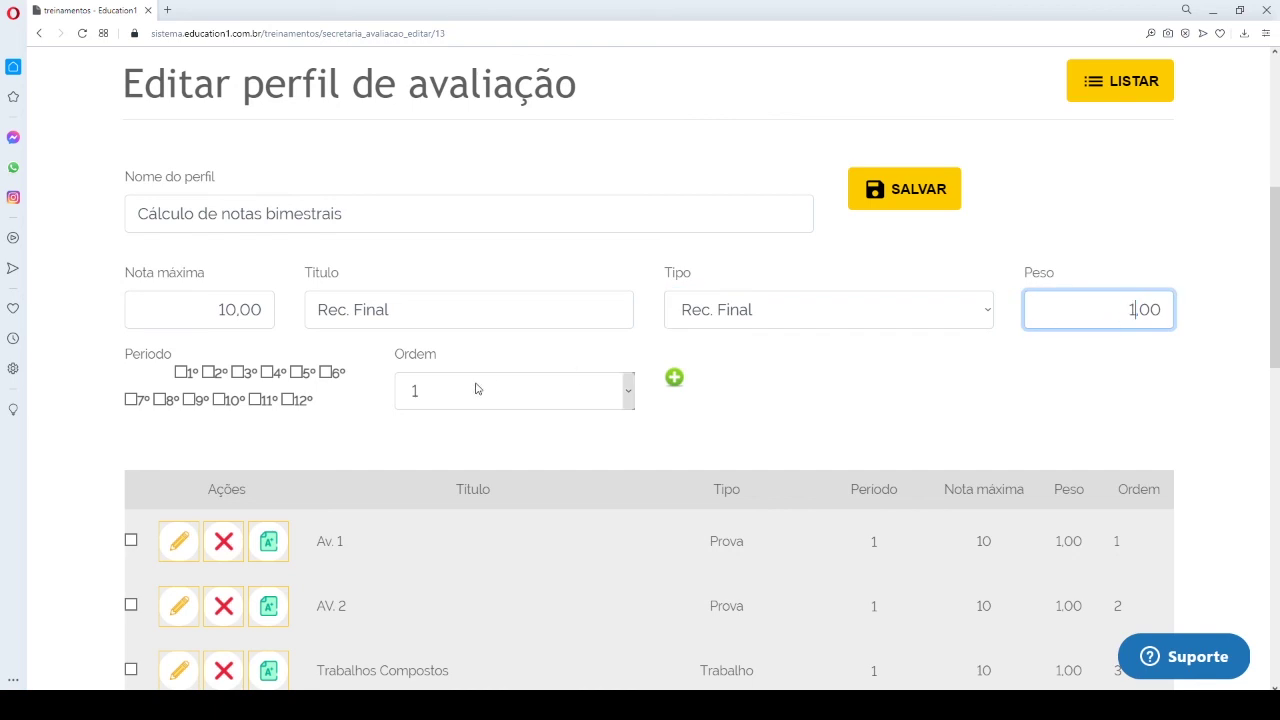
- Assign the Rec. Final assessment to period 4º only with order 11, and add it
{"action": "left_click", "coordinate": [268, 376]}
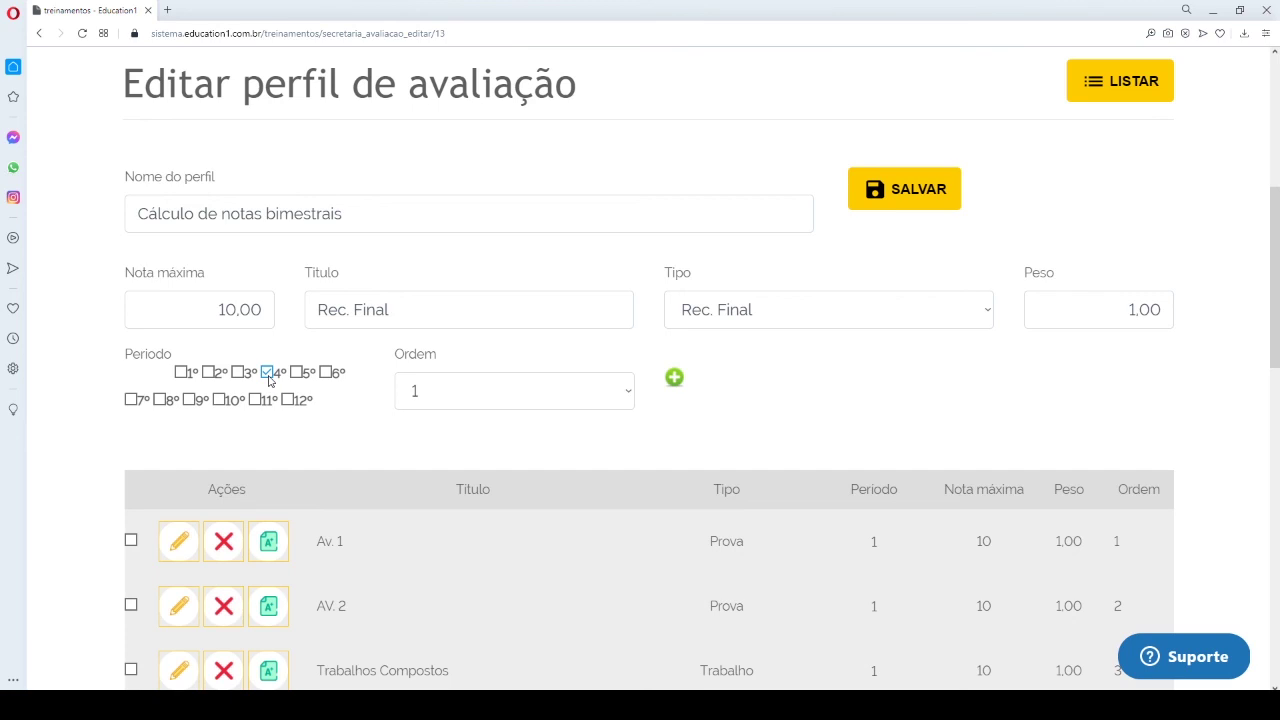
{"action": "left_click", "coordinate": [417, 400]}
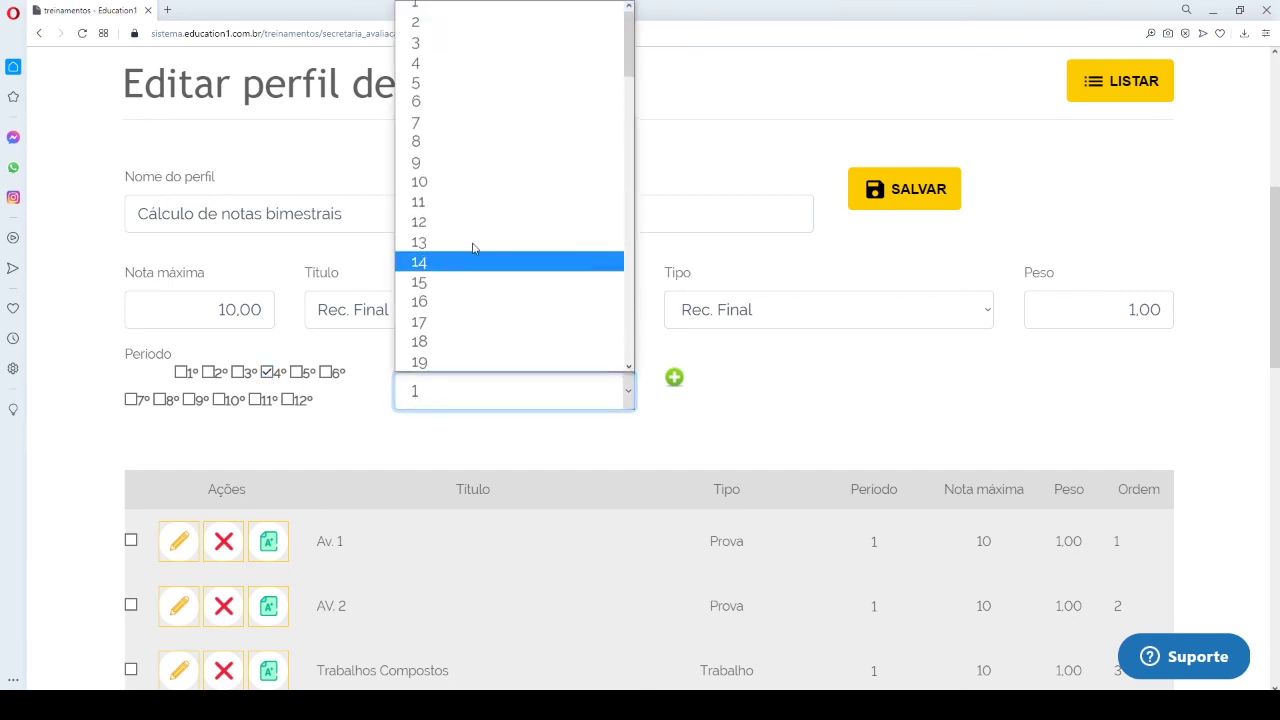
{"action": "left_click", "coordinate": [480, 205]}
{"action": "left_click", "coordinate": [675, 378]}
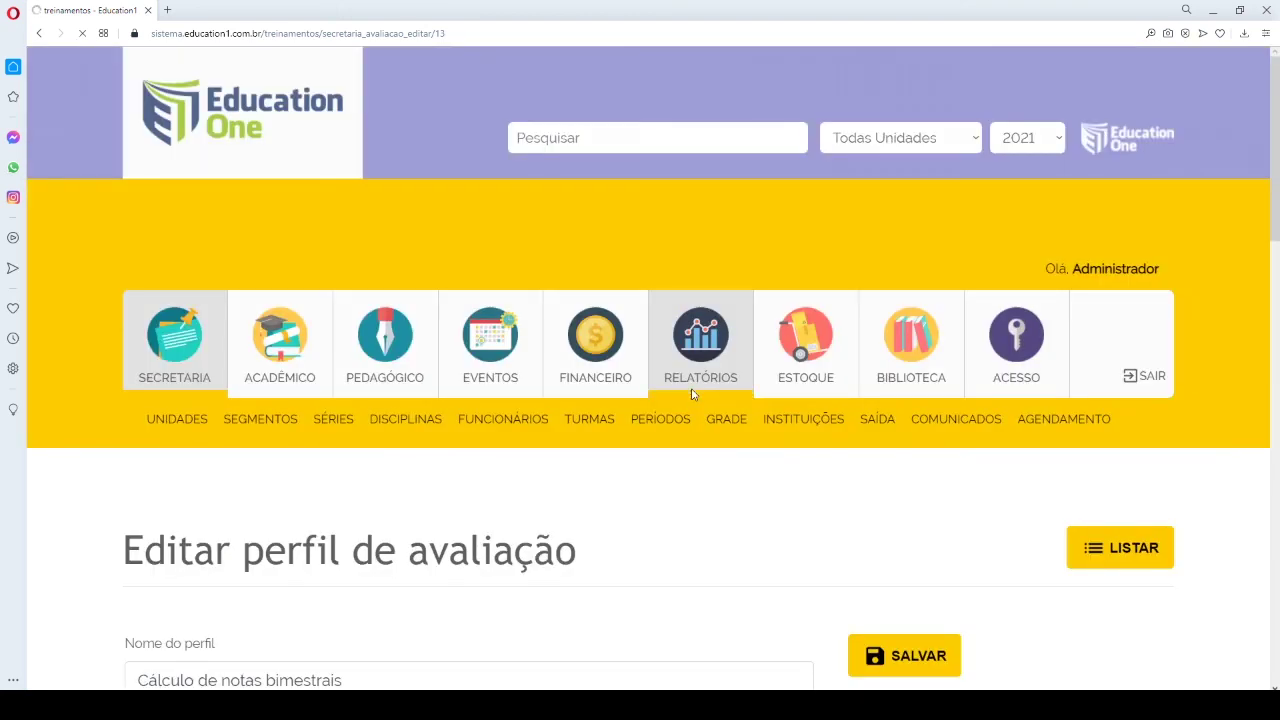
- Check the assessment list for the Rec. Bimestral entries and their order within each period
{"action": "scroll", "coordinate": [691, 394], "scroll_direction": "down", "scroll_amount": 2}
{"action": "scroll", "coordinate": [691, 394], "scroll_direction": "down", "scroll_amount": 2}
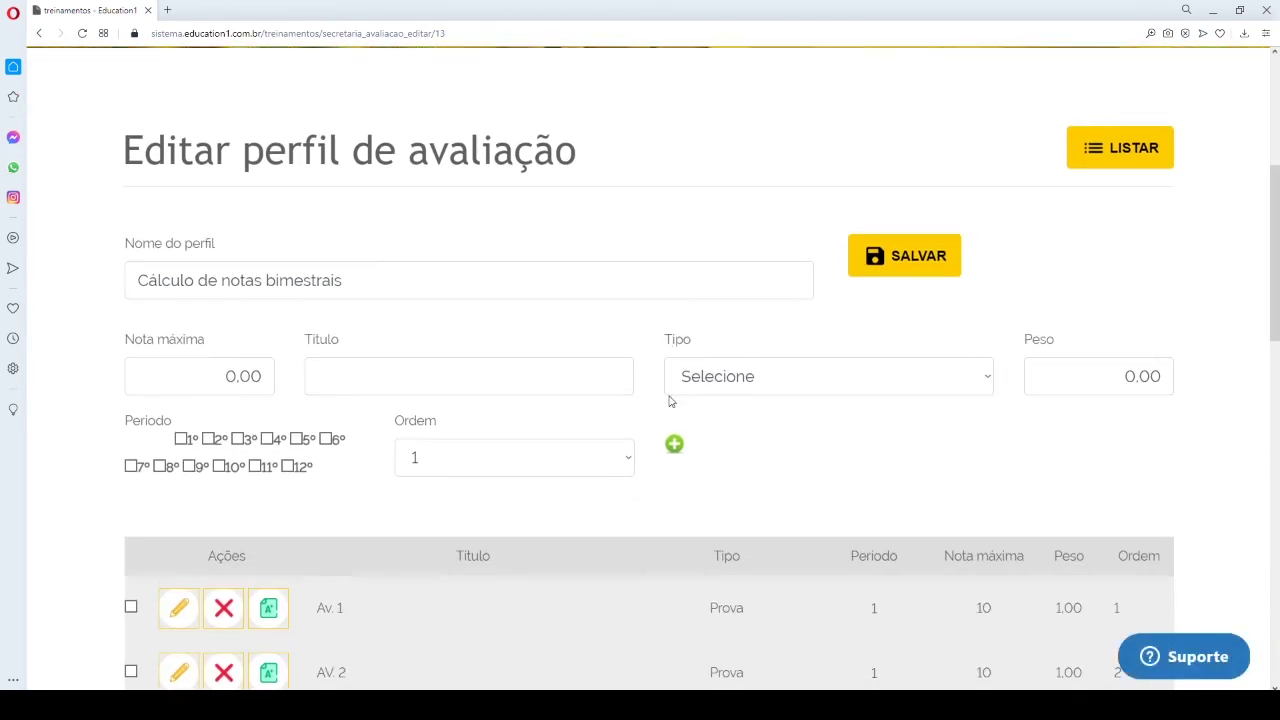
{"action": "scroll", "coordinate": [670, 401], "scroll_direction": "down", "scroll_amount": 2}
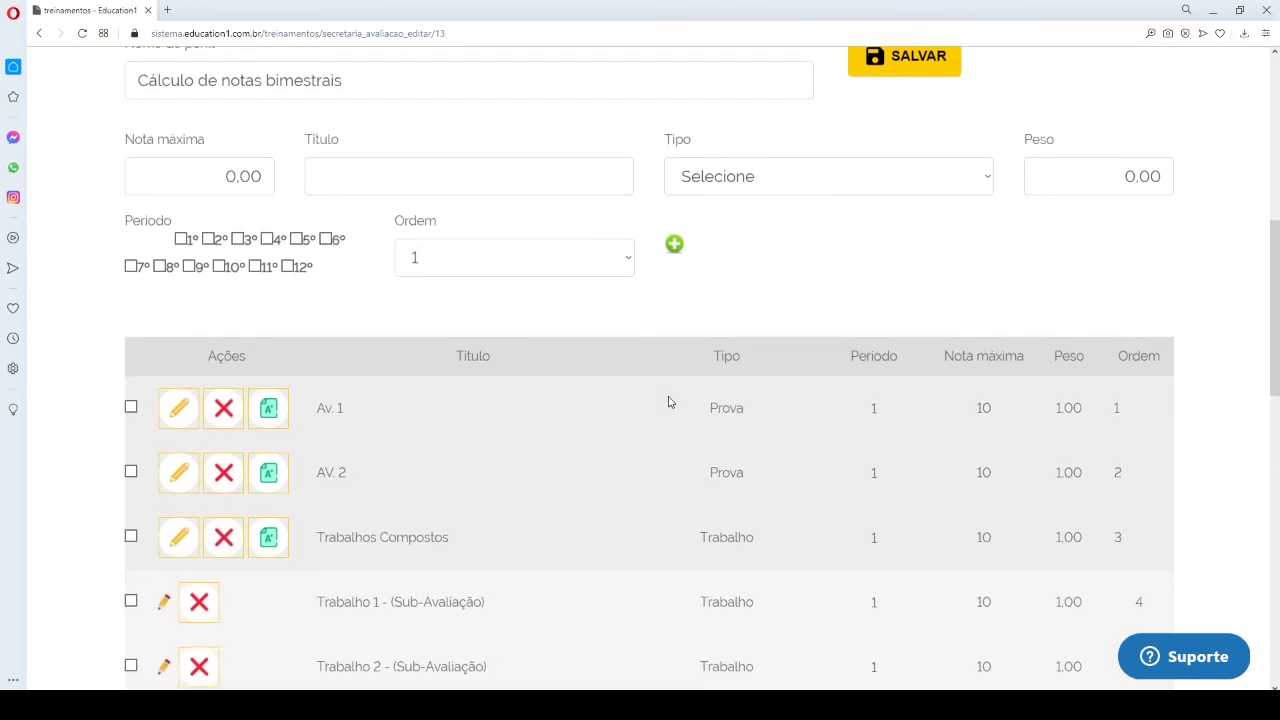
{"action": "scroll", "coordinate": [666, 401], "scroll_direction": "down", "scroll_amount": 1}
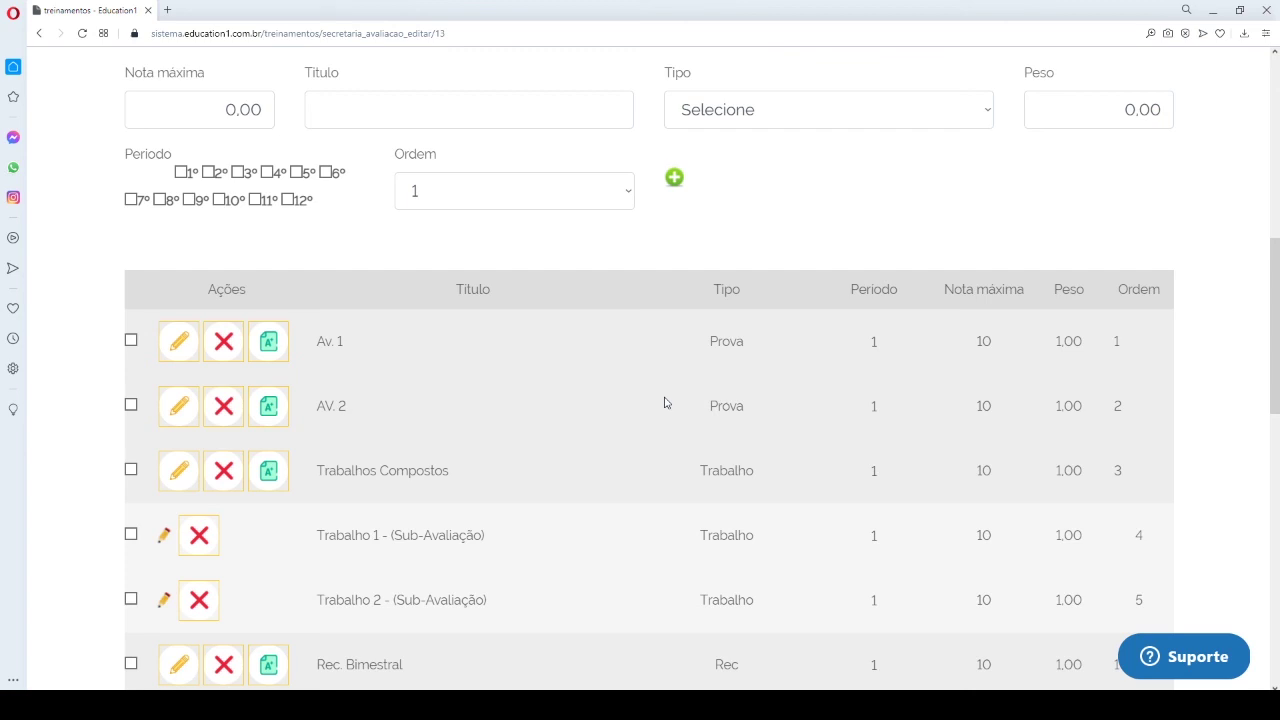
{"action": "scroll", "coordinate": [666, 403], "scroll_direction": "down", "scroll_amount": 5}
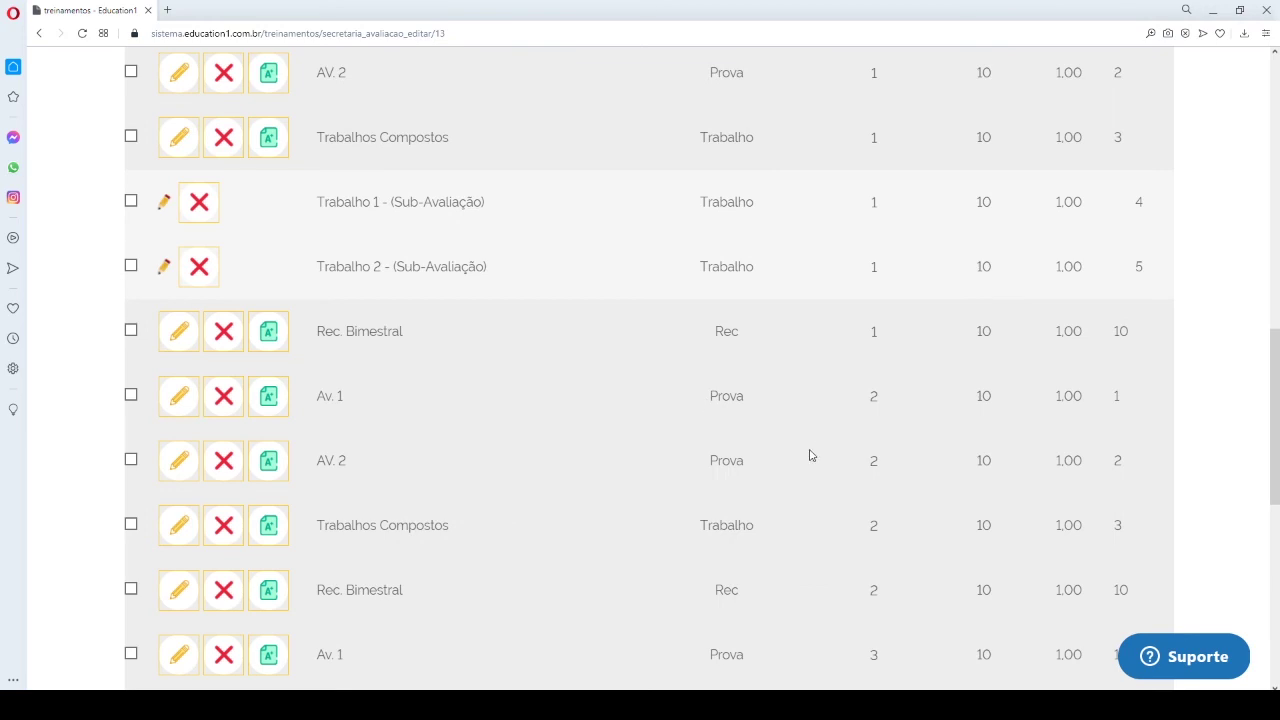
{"action": "scroll", "coordinate": [814, 455], "scroll_direction": "down", "scroll_amount": 1}
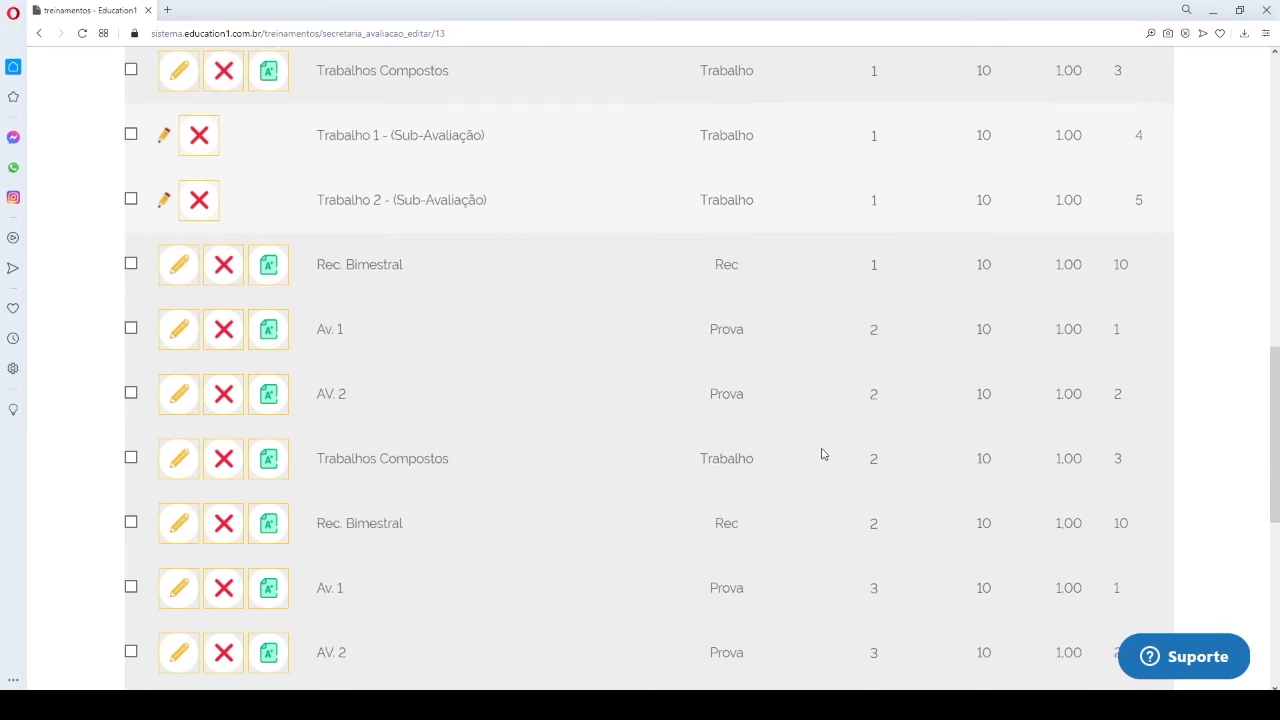
{"action": "scroll", "coordinate": [822, 454], "scroll_direction": "up", "scroll_amount": 1}
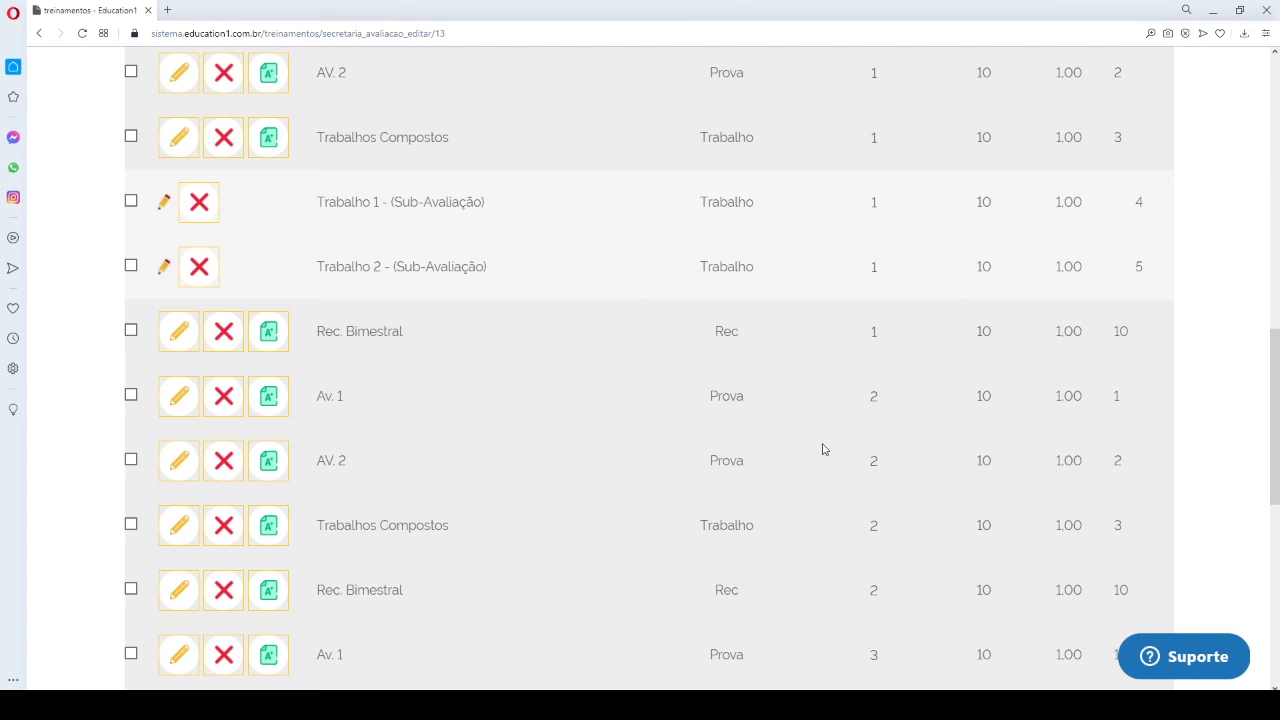
- Save the evaluation profile Cálculo de notas bimestrais
{"action": "scroll", "coordinate": [822, 449], "scroll_direction": "up", "scroll_amount": 6}
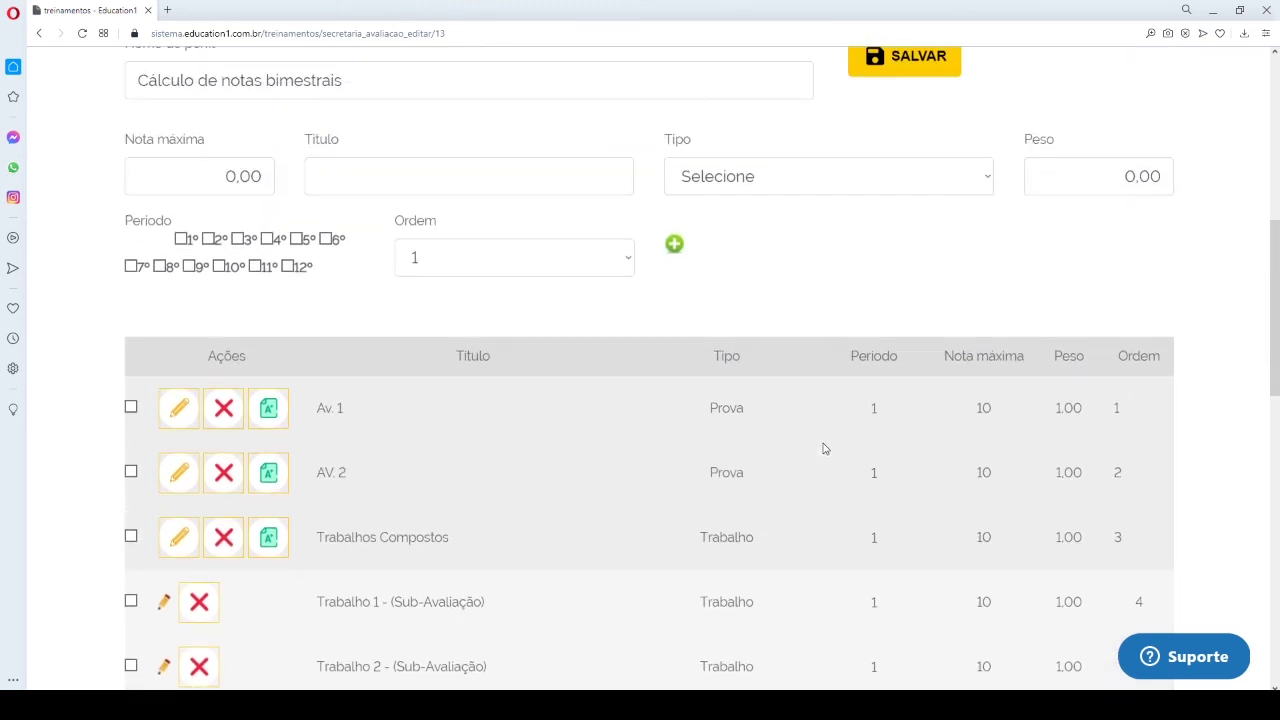
{"action": "scroll", "coordinate": [824, 449], "scroll_direction": "up", "scroll_amount": 1}
{"action": "scroll", "coordinate": [824, 449], "scroll_direction": "up", "scroll_amount": 2}
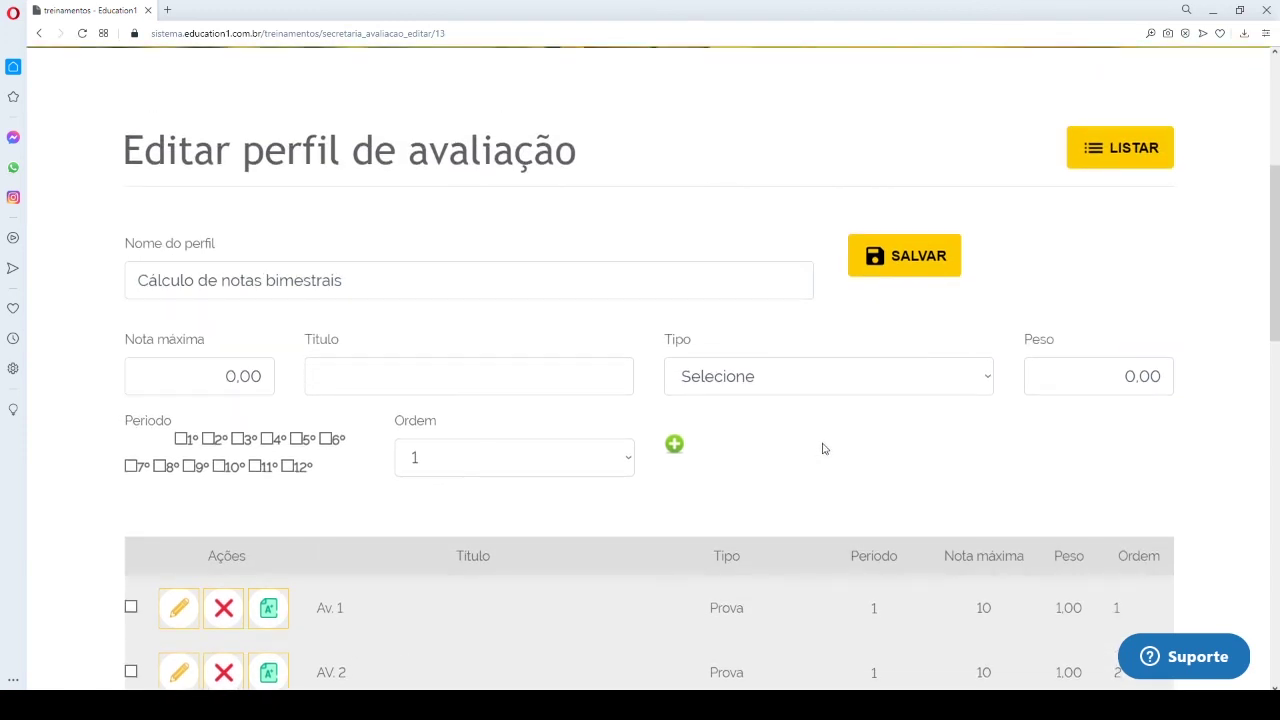
{"action": "scroll", "coordinate": [822, 449], "scroll_direction": "down", "scroll_amount": 1}
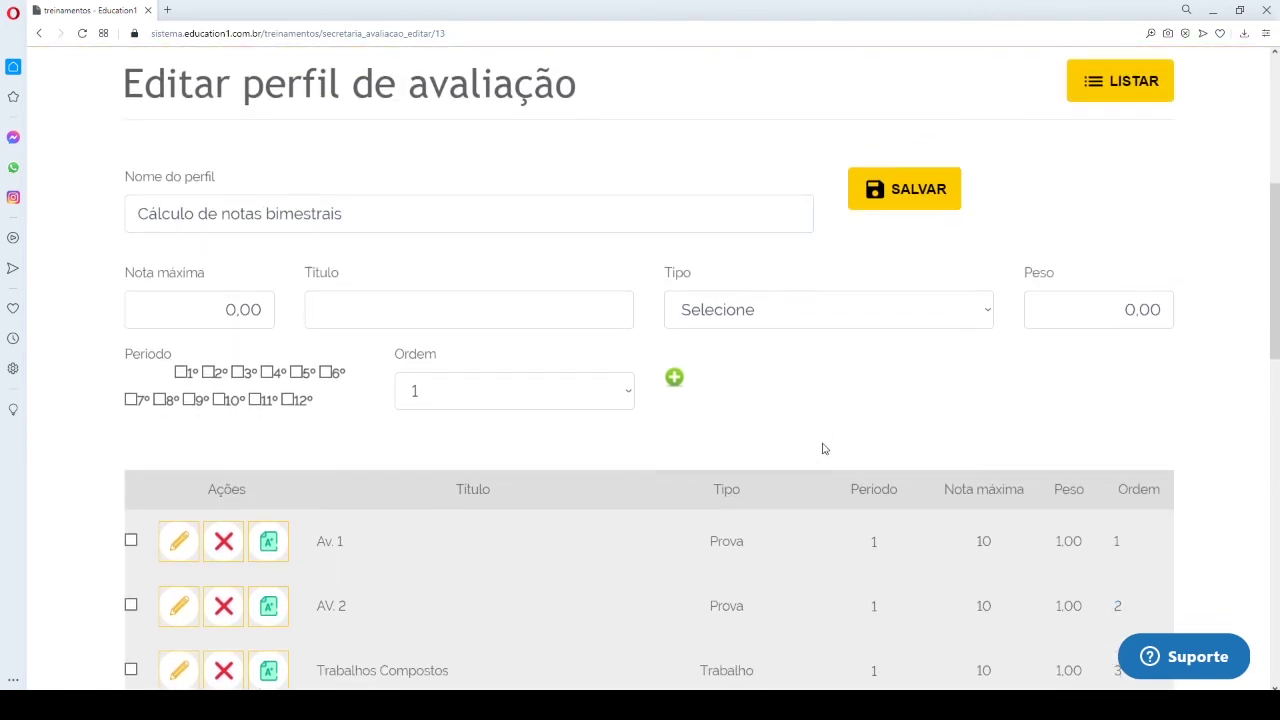
{"action": "left_click", "coordinate": [919, 196]}
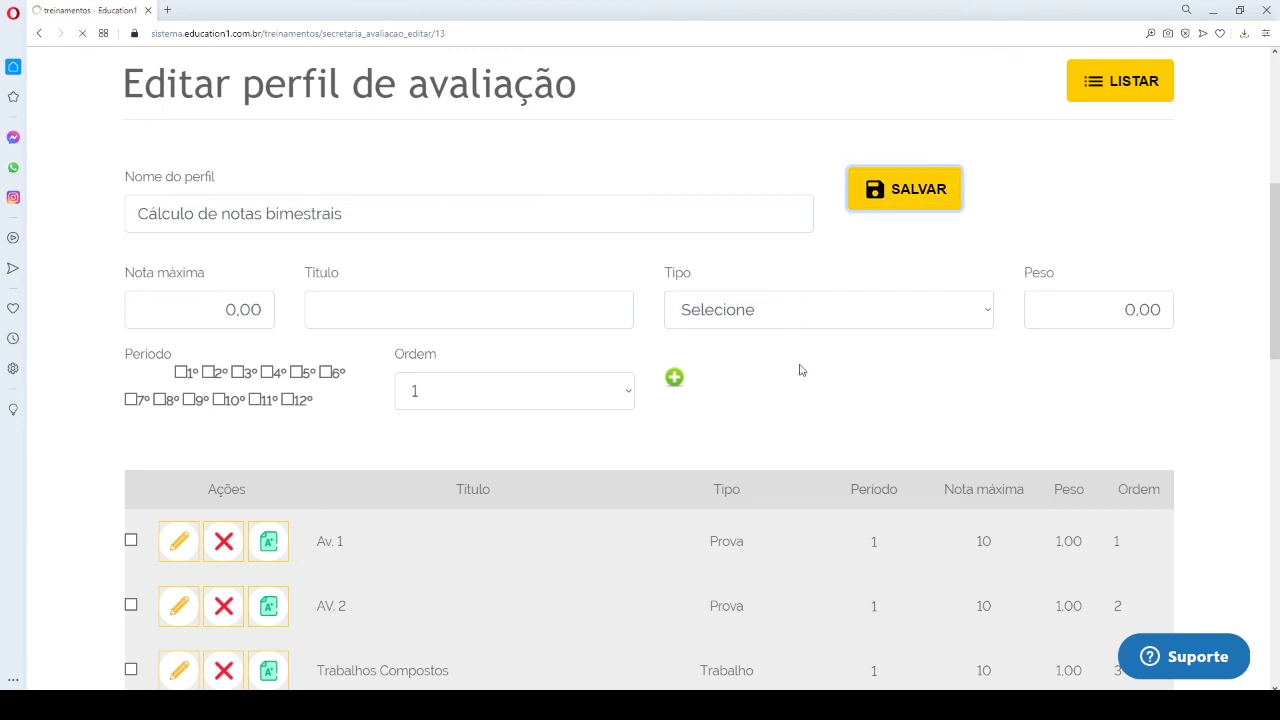